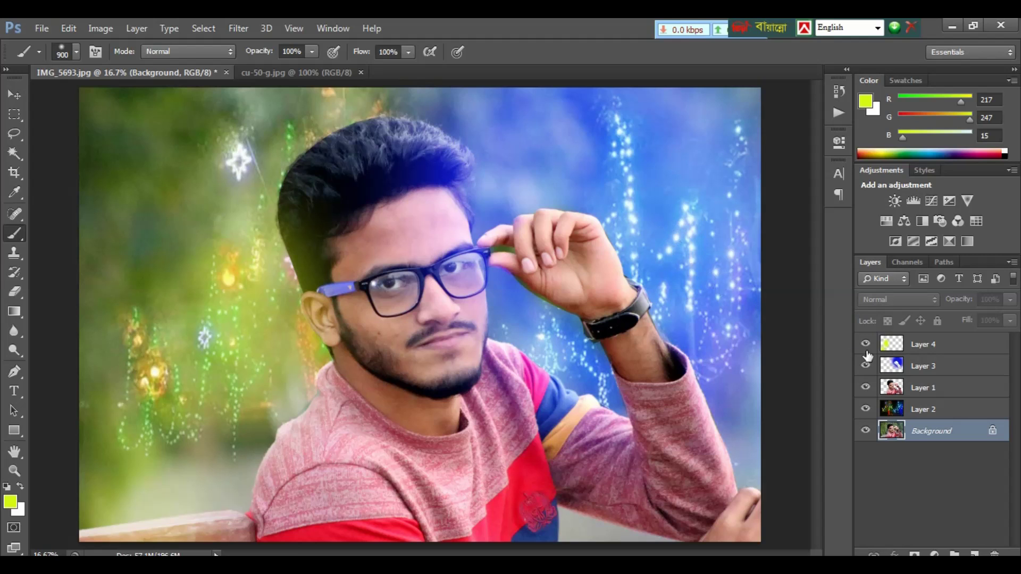
- Hide the sparkle, blue glow and yellow-green glow overlays, zoom in, and compare the yellow-green glow
{"action": "left_click", "coordinate": [865, 409]}
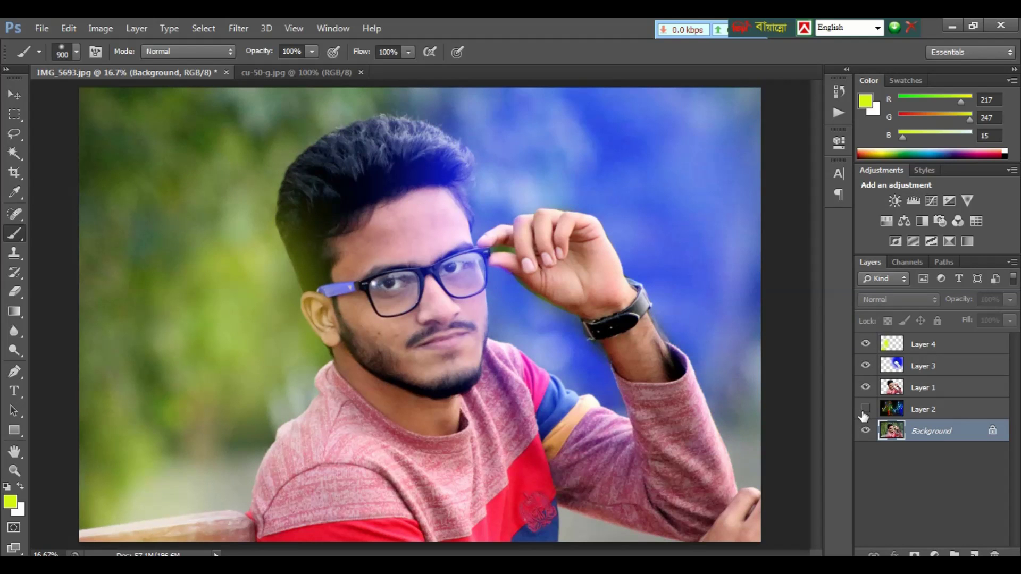
{"action": "left_click", "coordinate": [865, 366]}
{"action": "left_click", "coordinate": [865, 344]}
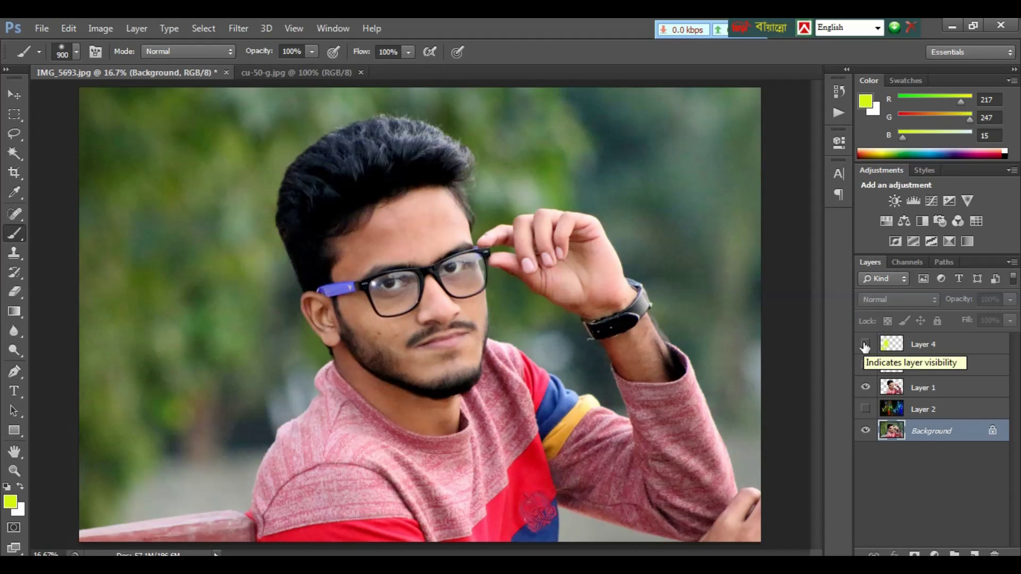
{"action": "key", "text": "ctrl+plus"}
{"action": "left_click", "coordinate": [865, 344]}
{"action": "left_click", "coordinate": [866, 345]}
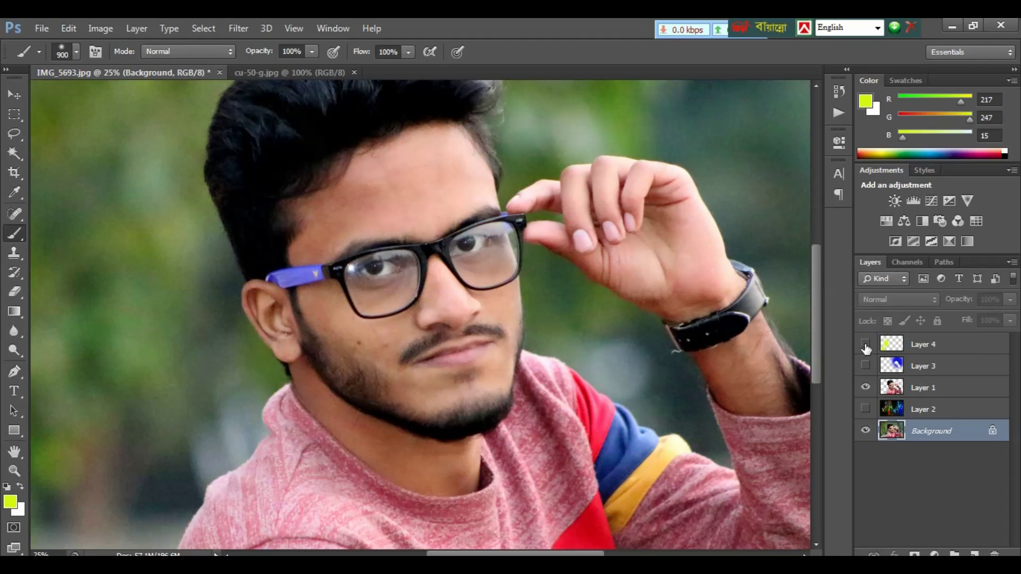
{"action": "left_click", "coordinate": [865, 345]}
{"action": "left_click", "coordinate": [865, 345]}
- Toggle the blue glow and sparkle background layers to compare, leaving both visible again
{"action": "left_click", "coordinate": [865, 365]}
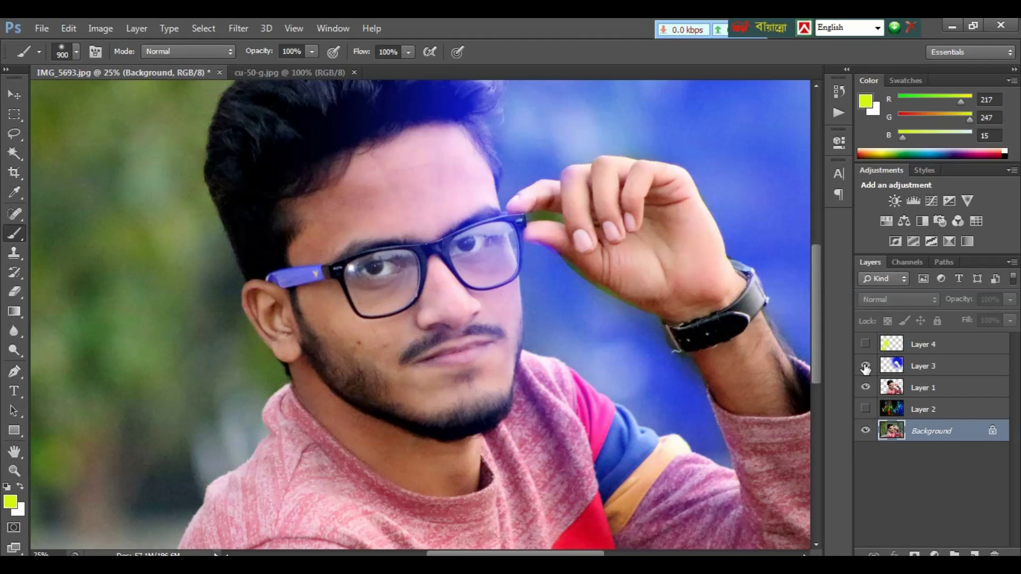
{"action": "left_click", "coordinate": [865, 366]}
{"action": "left_click", "coordinate": [865, 366]}
{"action": "left_click", "coordinate": [865, 366]}
{"action": "left_click", "coordinate": [865, 366]}
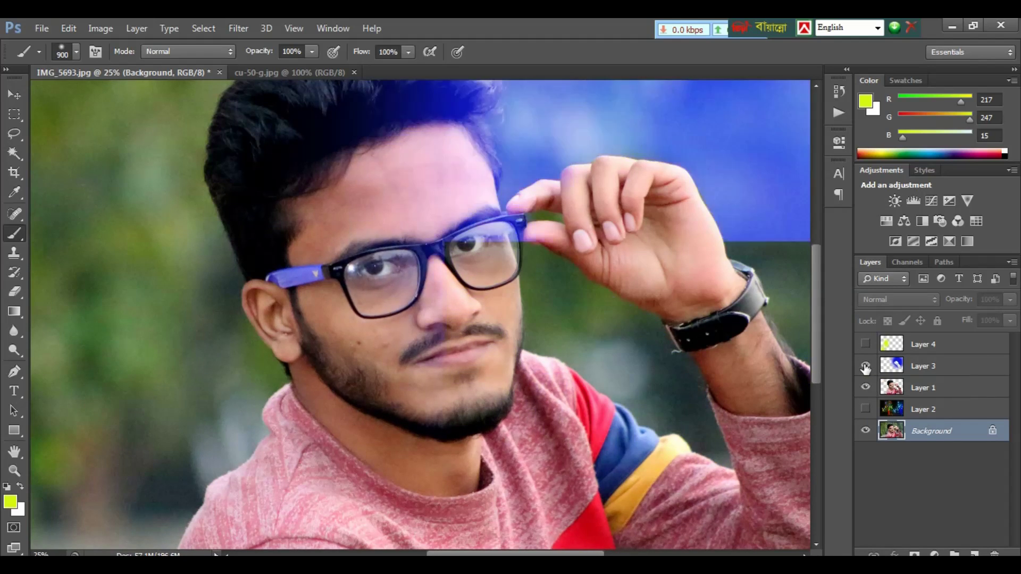
{"action": "left_click", "coordinate": [865, 366]}
{"action": "left_click", "coordinate": [865, 409]}
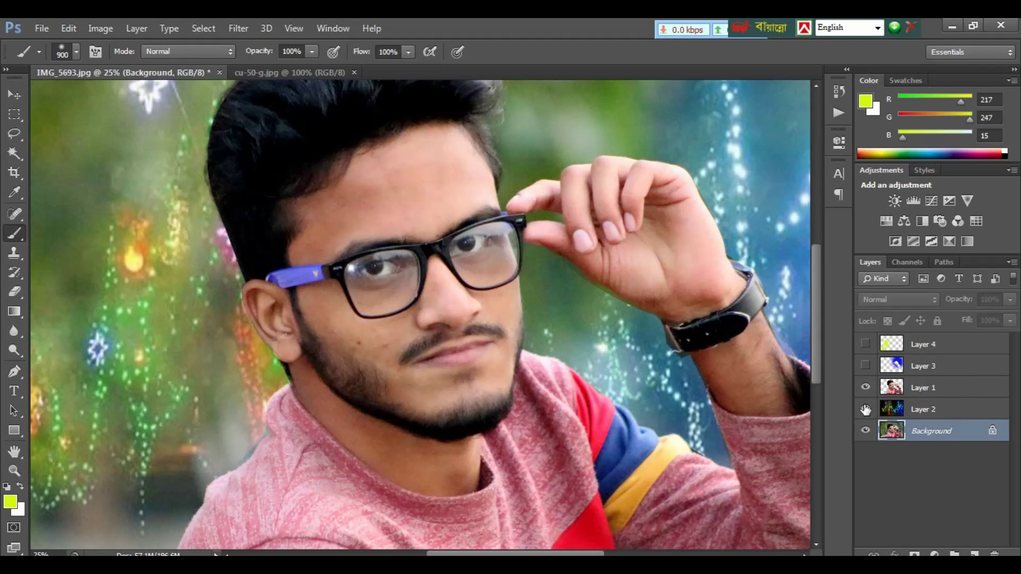
{"action": "left_click", "coordinate": [865, 409]}
{"action": "left_click", "coordinate": [865, 410]}
{"action": "left_click", "coordinate": [865, 409]}
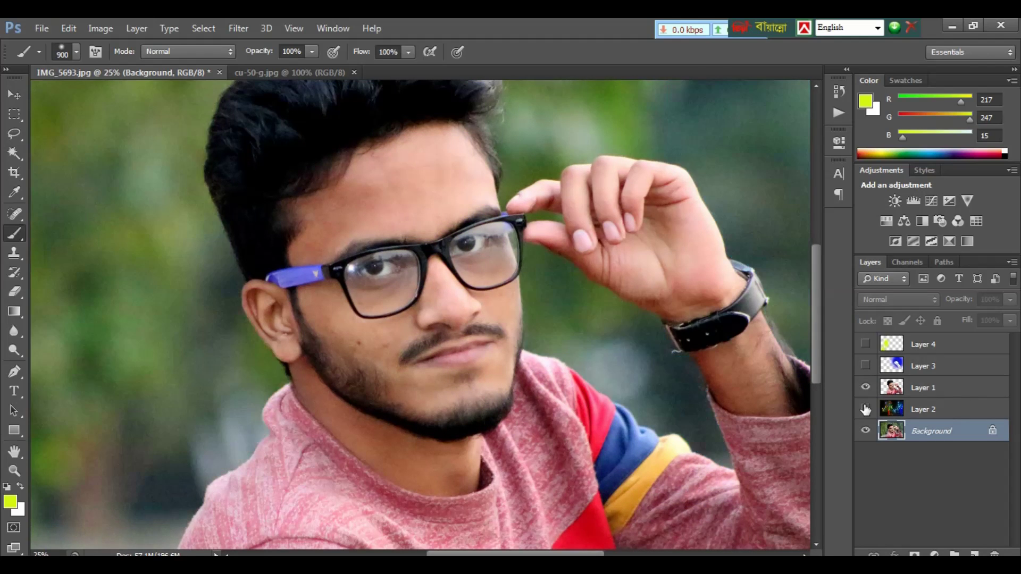
{"action": "left_click", "coordinate": [865, 409]}
{"action": "left_click", "coordinate": [866, 410]}
{"action": "left_click", "coordinate": [865, 410]}
{"action": "left_click", "coordinate": [865, 410]}
{"action": "left_click", "coordinate": [865, 409]}
{"action": "left_click", "coordinate": [866, 410]}
{"action": "left_click", "coordinate": [865, 409]}
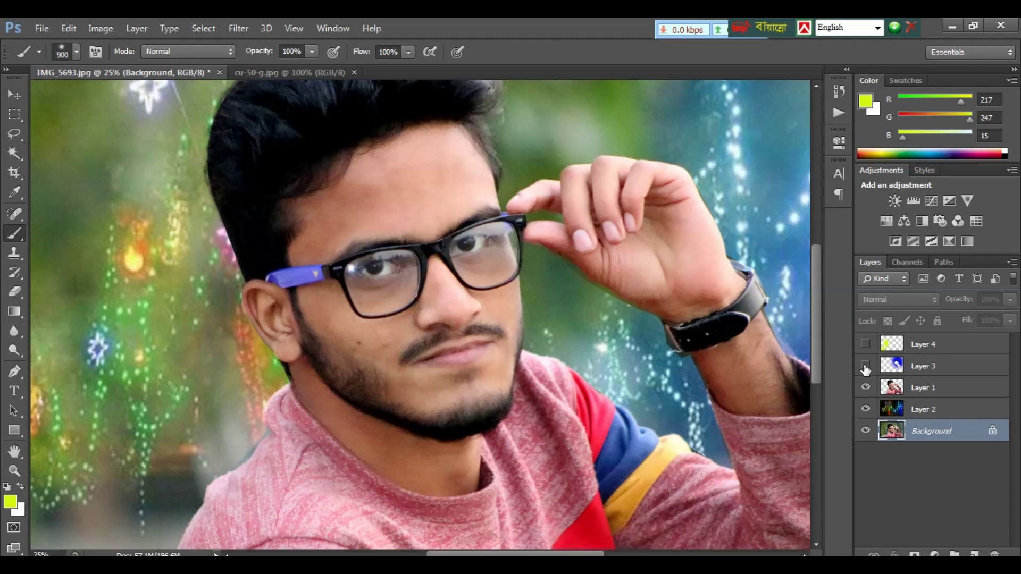
{"action": "left_click", "coordinate": [866, 366]}
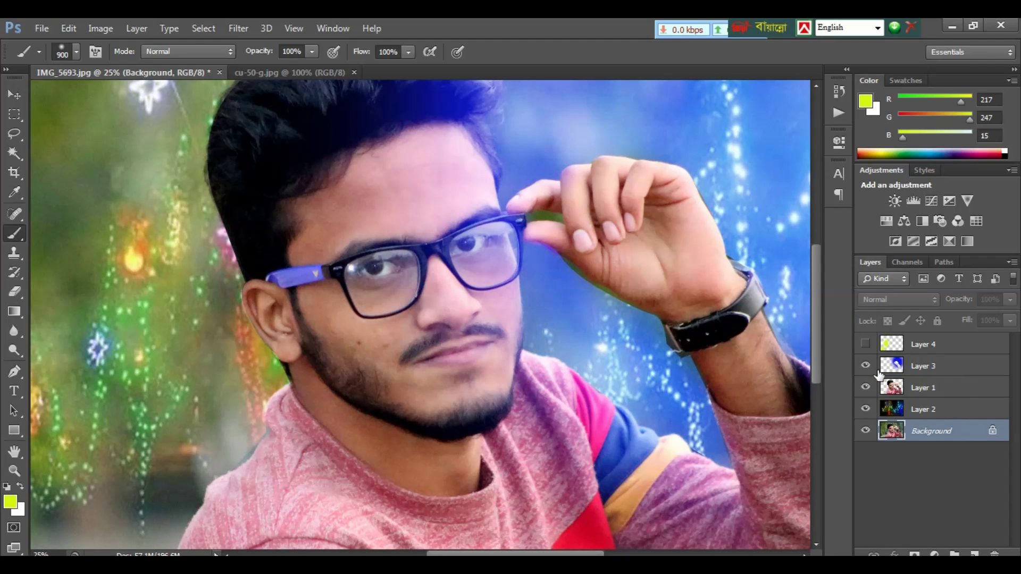
- Select the yellow-green glow, blue glow, Layer 1 and Layer 2, and delete all four
{"action": "left_click", "coordinate": [924, 374]}
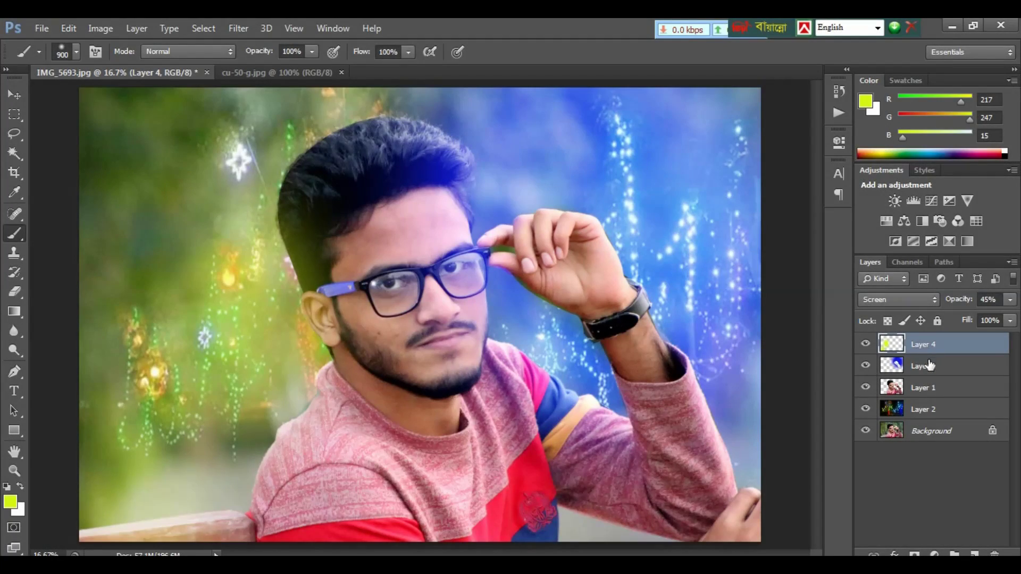
{"action": "left_click", "coordinate": [929, 372], "text": "shift"}
{"action": "left_click", "coordinate": [930, 387], "text": "shift"}
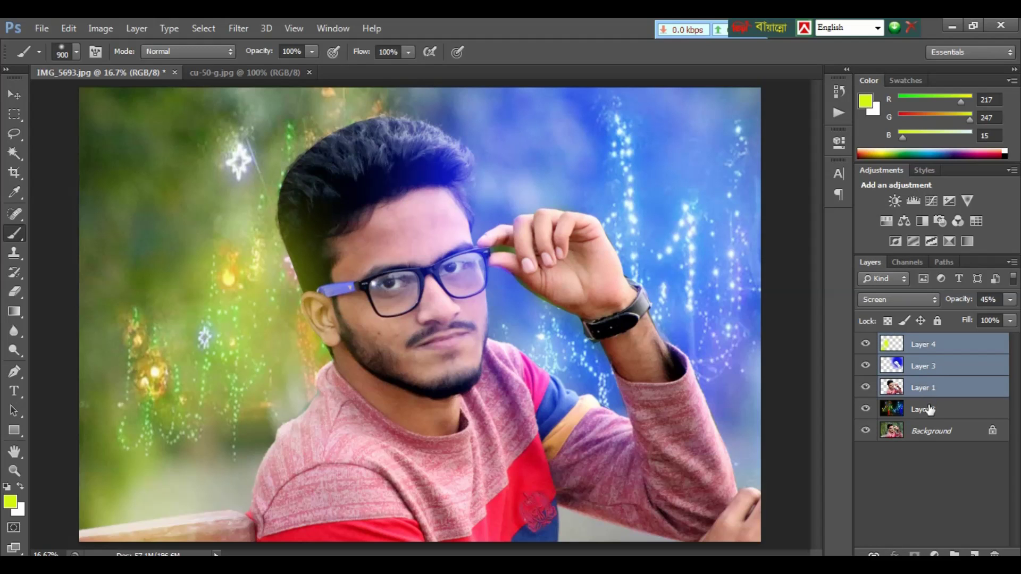
{"action": "left_click", "coordinate": [928, 410], "text": "shift"}
{"action": "left_click_drag", "start_coordinate": [928, 410], "coordinate": [994, 553]}
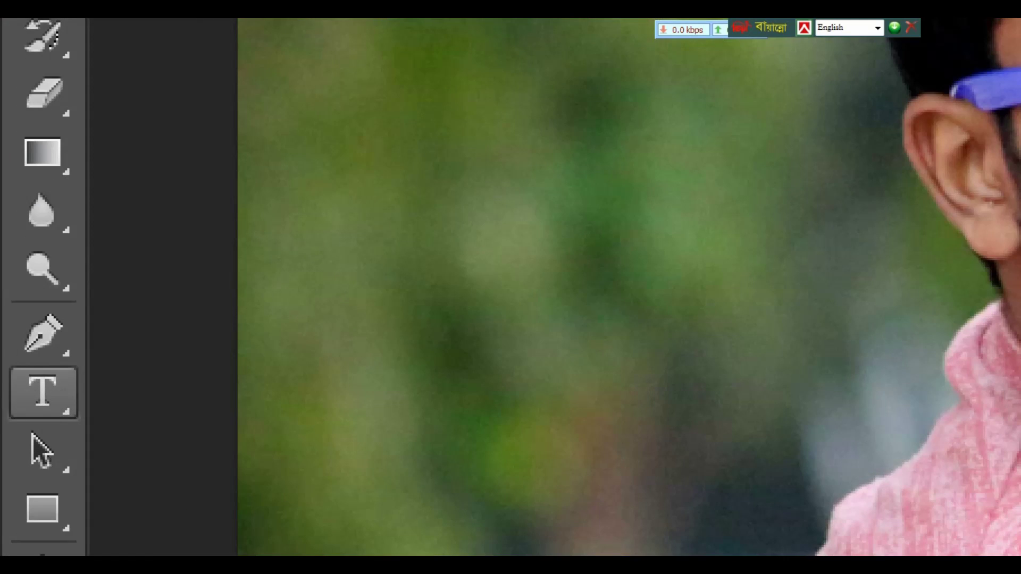
{"action": "left_click", "coordinate": [11, 390]}
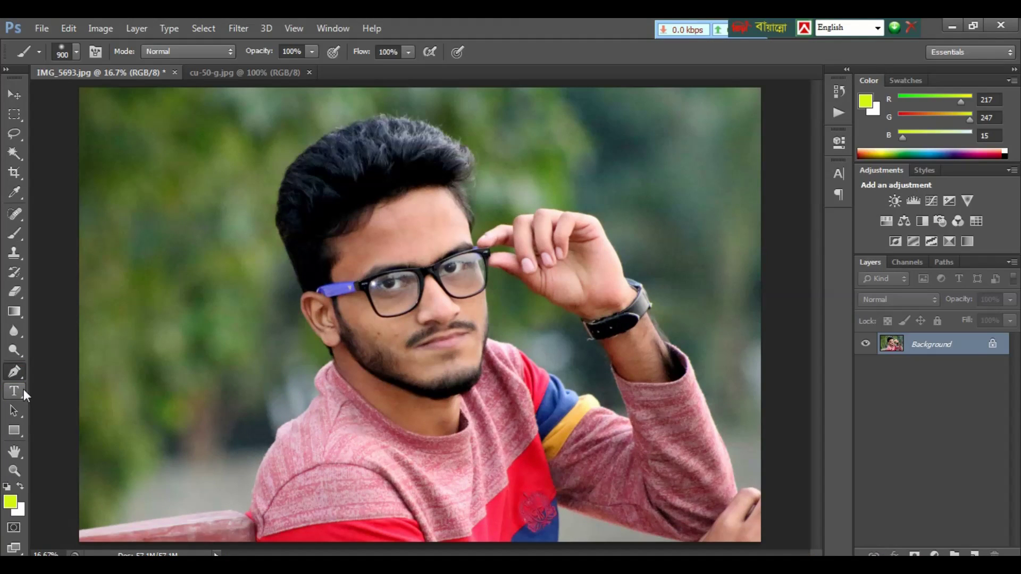
- Start a Pen path at the man's shoulder and add anchors along the shoulder edge
{"action": "left_click", "coordinate": [14, 372]}
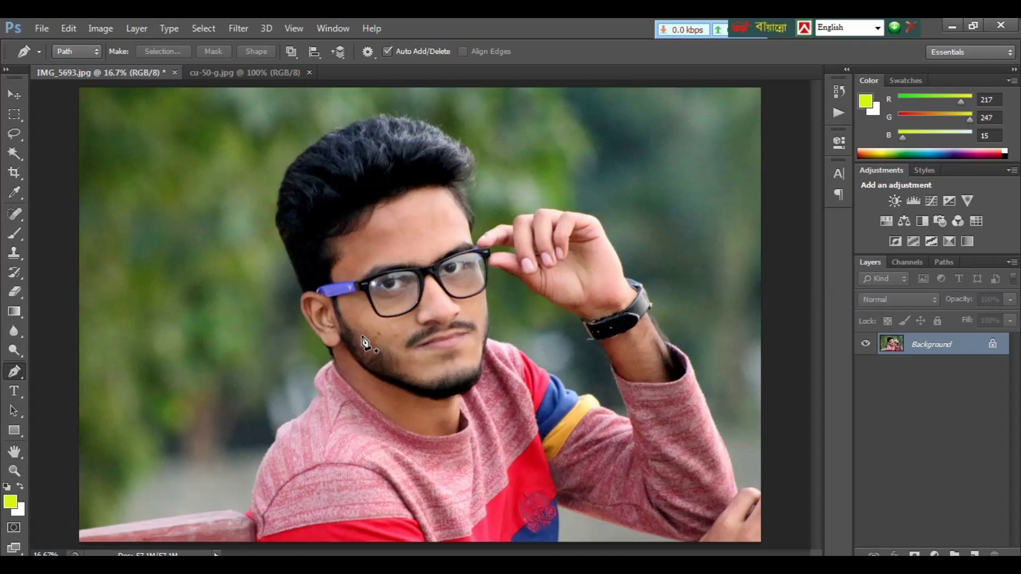
{"action": "scroll", "coordinate": [364, 338], "scroll_direction": "up", "scroll_amount": 1}
{"action": "scroll", "coordinate": [333, 351], "scroll_direction": "down", "scroll_amount": 5}
{"action": "left_click", "coordinate": [367, 321]}
{"action": "left_click_drag", "start_coordinate": [399, 224], "coordinate": [517, 155]}
{"action": "left_click", "coordinate": [424, 190]}
{"action": "left_click", "coordinate": [450, 169]}
{"action": "left_click", "coordinate": [465, 154]}
- Continue the path around the ear, neck and head and across the top of the hair
{"action": "scroll", "coordinate": [463, 165], "scroll_direction": "up", "scroll_amount": 2}
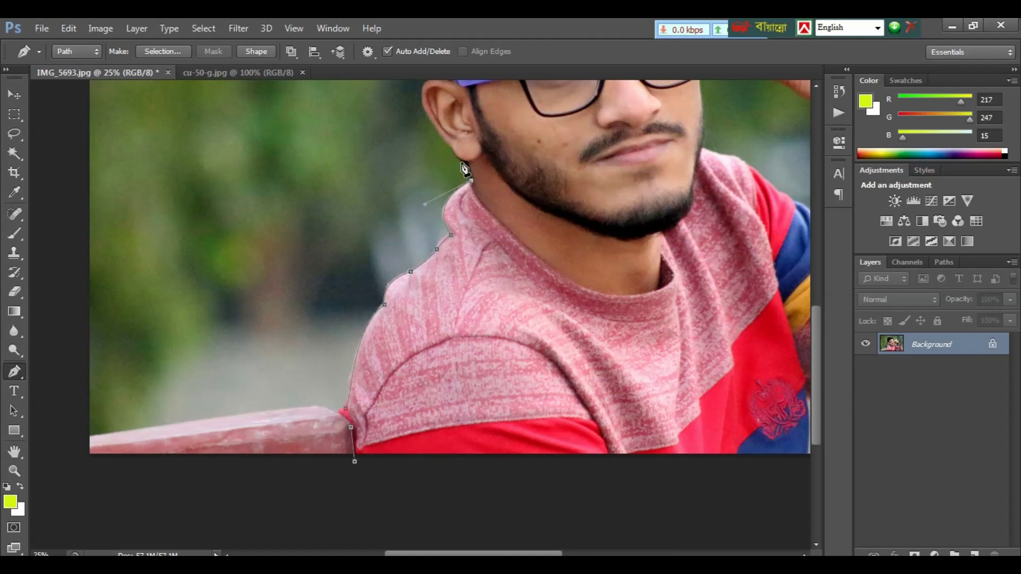
{"action": "scroll", "coordinate": [462, 165], "scroll_direction": "up", "scroll_amount": 3}
{"action": "left_click", "coordinate": [415, 224]}
{"action": "scroll", "coordinate": [414, 224], "scroll_direction": "up", "scroll_amount": 2}
{"action": "left_click", "coordinate": [393, 300]}
{"action": "left_click_drag", "start_coordinate": [386, 183], "coordinate": [422, 123]}
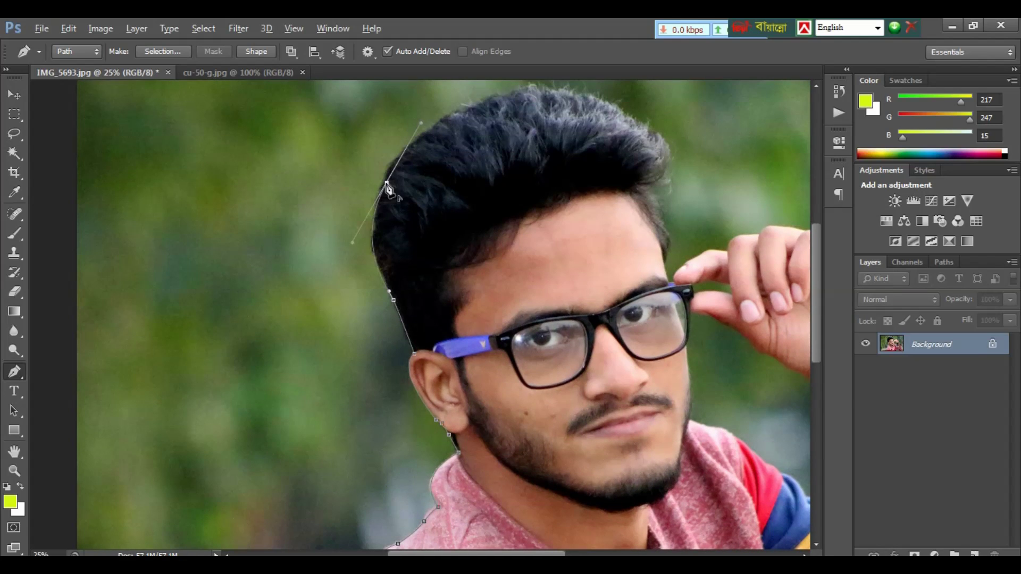
{"action": "left_click", "coordinate": [414, 143]}
{"action": "left_click", "coordinate": [451, 115]}
{"action": "left_click", "coordinate": [466, 111]}
{"action": "left_click", "coordinate": [504, 96]}
{"action": "scroll", "coordinate": [482, 204], "scroll_direction": "up", "scroll_amount": 3}
{"action": "scroll", "coordinate": [481, 204], "scroll_direction": "right", "scroll_amount": 2}
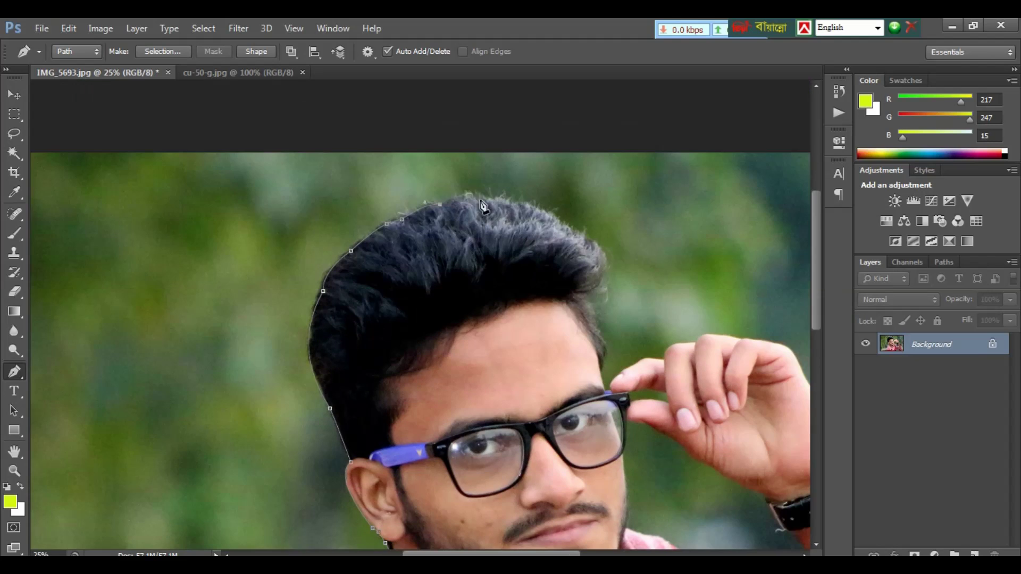
- Trace down the right side of the hair and around the raised finger with curved anchors
{"action": "left_click", "coordinate": [574, 230]}
{"action": "left_click", "coordinate": [600, 284]}
{"action": "left_click", "coordinate": [593, 302]}
{"action": "left_click", "coordinate": [601, 334]}
{"action": "key", "text": "ctrl+plus"}
{"action": "left_click_drag", "start_coordinate": [601, 369], "coordinate": [591, 389]}
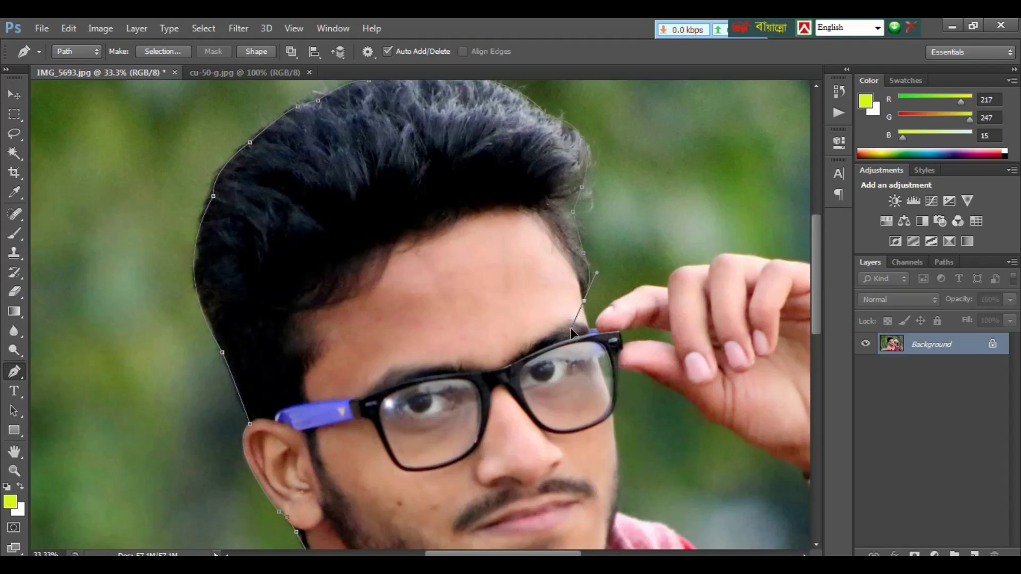
{"action": "left_click", "coordinate": [588, 327]}
{"action": "left_click", "coordinate": [595, 328]}
{"action": "left_click", "coordinate": [619, 298]}
{"action": "left_click", "coordinate": [643, 286]}
{"action": "left_click", "coordinate": [667, 288]}
{"action": "left_click_drag", "start_coordinate": [710, 265], "coordinate": [621, 267]}
- Extend the path around the raised hand and down the watch and wrist
{"action": "left_click", "coordinate": [653, 255]}
{"action": "left_click", "coordinate": [720, 272]}
{"action": "left_click", "coordinate": [736, 306]}
{"action": "left_click_drag", "start_coordinate": [736, 306], "coordinate": [640, 215]}
{"action": "left_click_drag", "start_coordinate": [674, 290], "coordinate": [673, 321]}
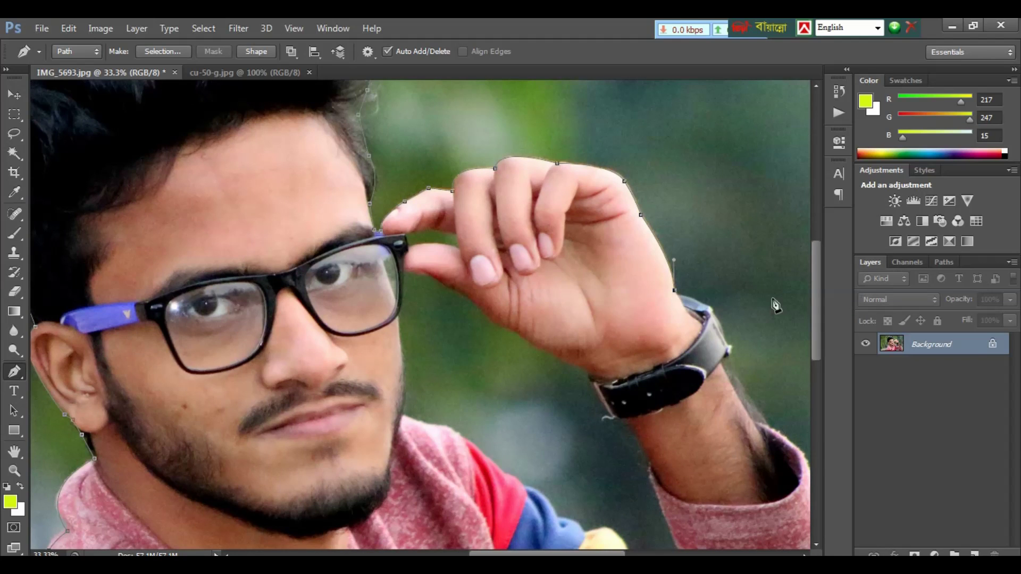
{"action": "left_click", "coordinate": [710, 308]}
{"action": "left_click", "coordinate": [722, 359]}
{"action": "left_click", "coordinate": [733, 389]}
{"action": "left_click_drag", "start_coordinate": [781, 468], "coordinate": [660, 311]}
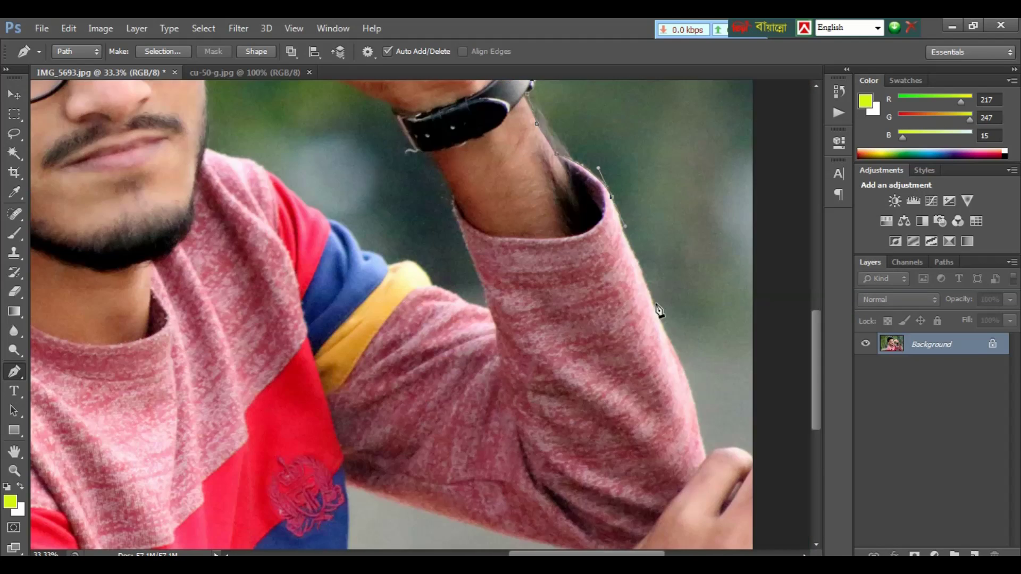
- Trace the sleeve edge, run below the image edge, and close the path at its start
{"action": "left_click", "coordinate": [683, 366]}
{"action": "left_click", "coordinate": [690, 444]}
{"action": "left_click_drag", "start_coordinate": [691, 444], "coordinate": [683, 337]}
{"action": "left_click", "coordinate": [702, 486]}
{"action": "left_click", "coordinate": [597, 454]}
{"action": "left_click", "coordinate": [525, 405]}
- Zoom out to see the whole path and copy the selected man onto a new Layer 1
{"action": "key", "text": "ctrl+minus"}
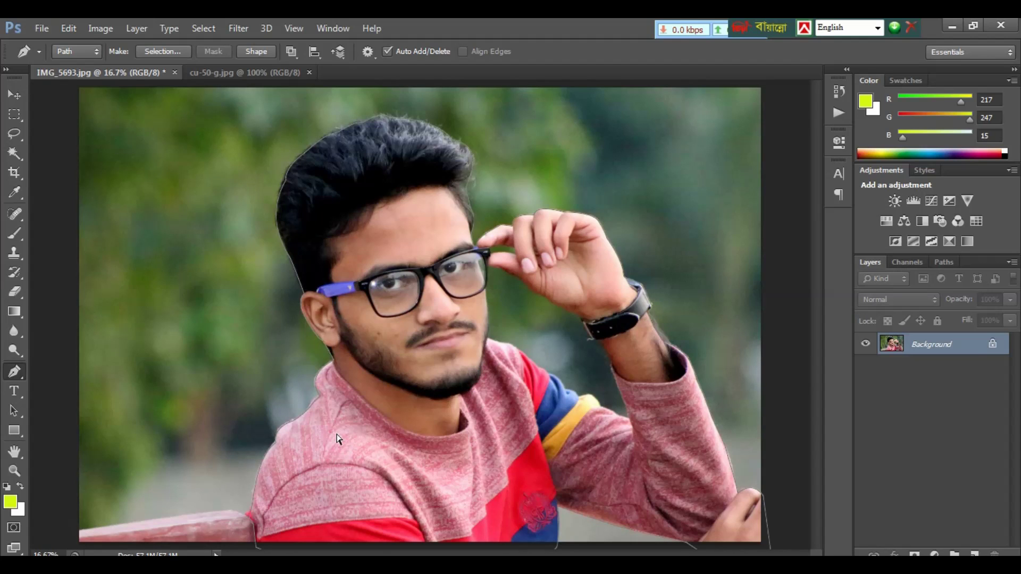
{"action": "key", "text": "ctrl+minus"}
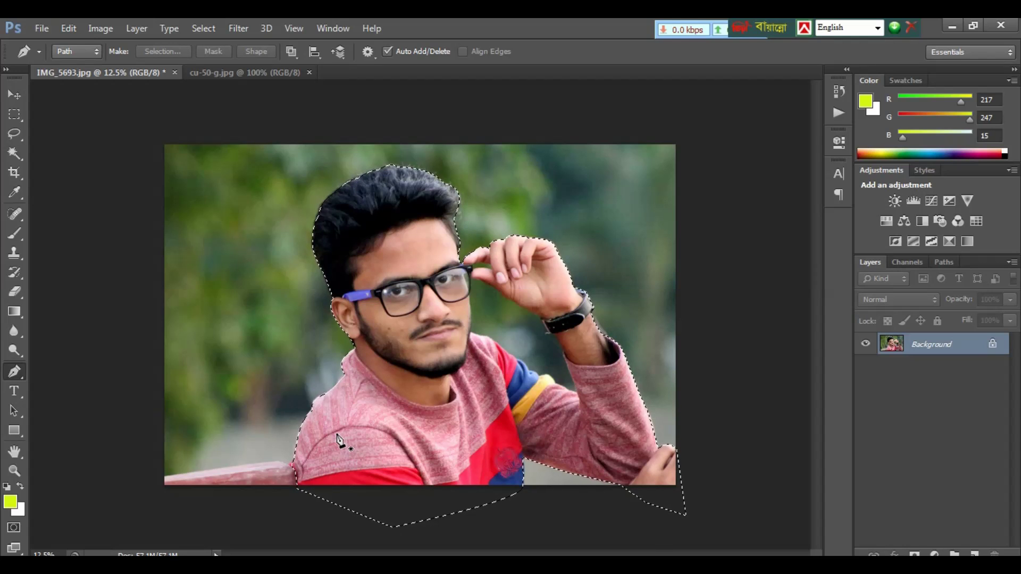
{"action": "key", "text": "ctrl"}
{"action": "key", "text": "ctrl+j"}
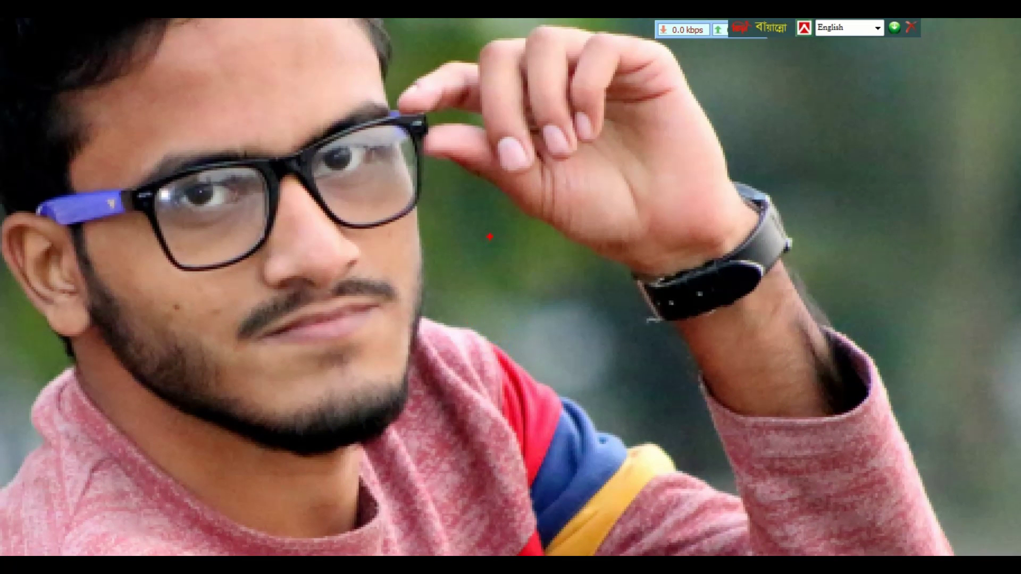
{"action": "left_click_drag", "start_coordinate": [489, 237], "coordinate": [582, 373]}
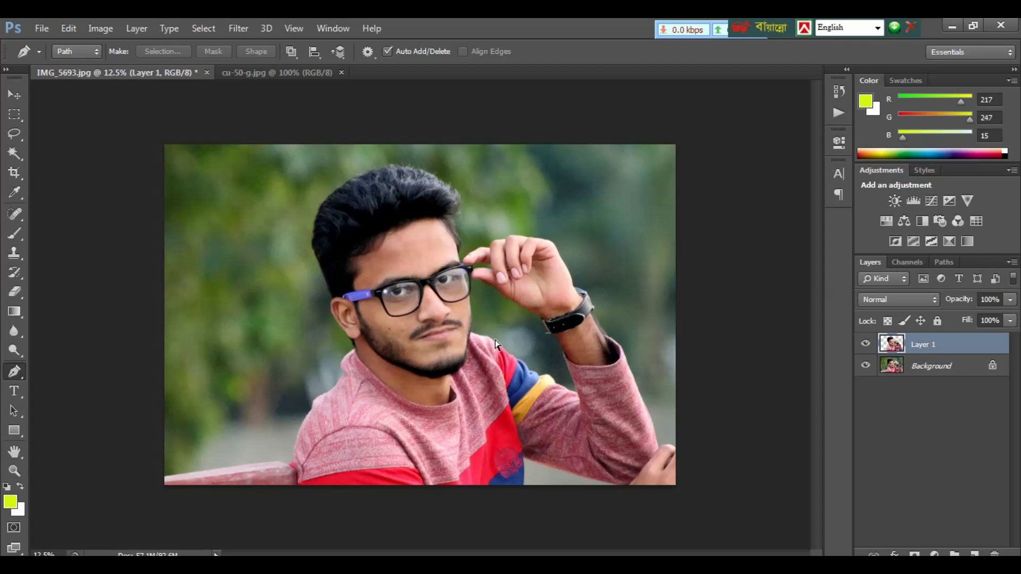
- Zoom in and trace from the glasses' hinge along the hand's lower edge to the watch
{"action": "key", "text": "ctrl+plus"}
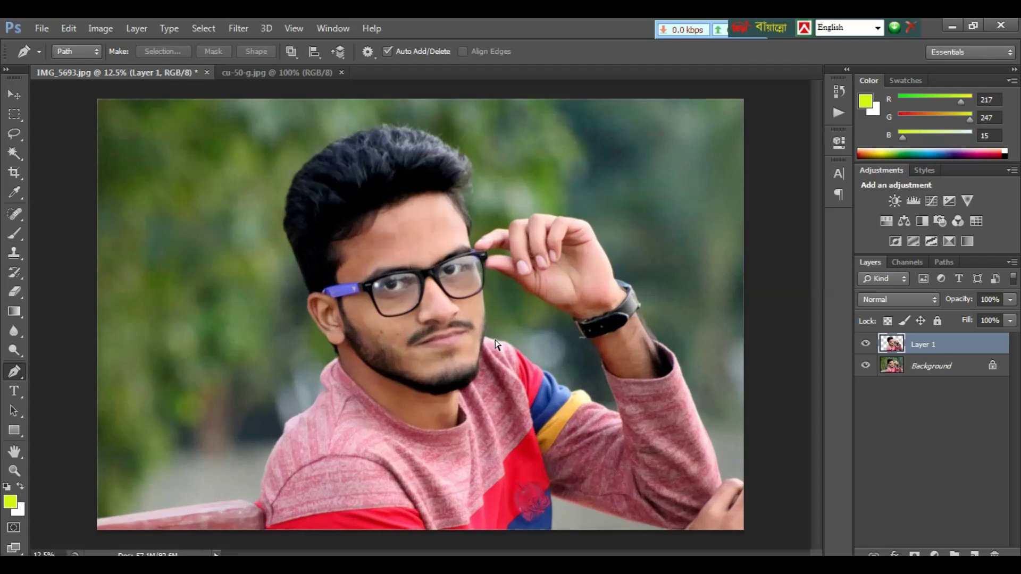
{"action": "key", "text": "ctrl+plus"}
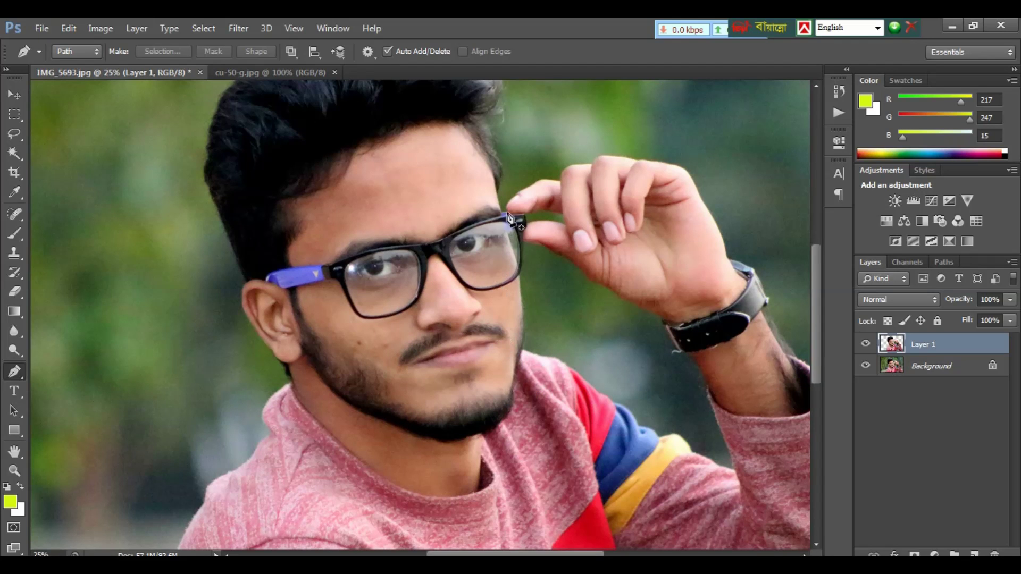
{"action": "key", "text": "ctrl+plus"}
{"action": "key", "text": "ctrl+plus"}
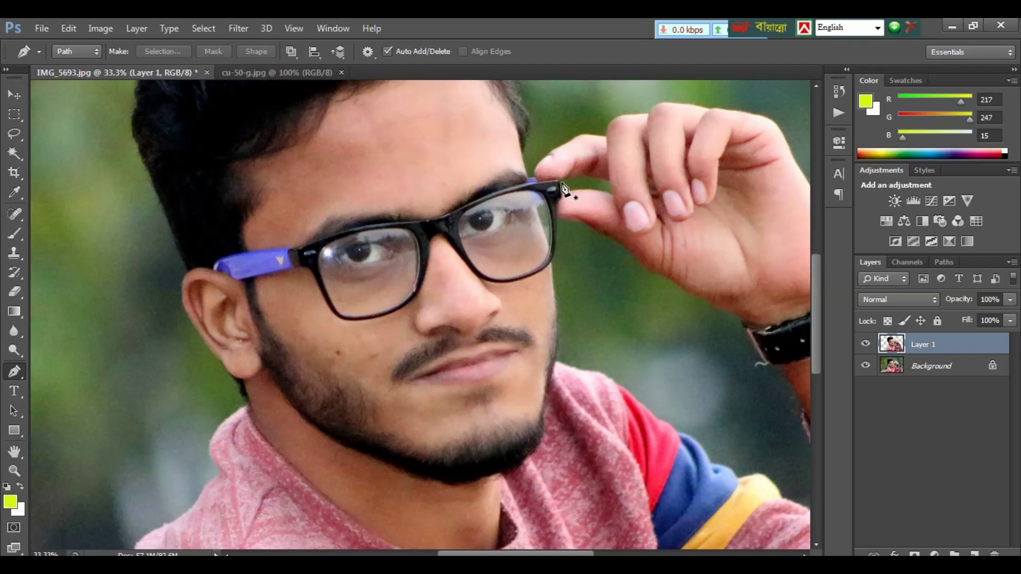
{"action": "left_click", "coordinate": [560, 182]}
{"action": "left_click", "coordinate": [592, 179]}
{"action": "left_click_drag", "start_coordinate": [634, 212], "coordinate": [603, 189]}
{"action": "left_click", "coordinate": [525, 192]}
{"action": "left_click", "coordinate": [551, 197]}
{"action": "left_click", "coordinate": [586, 217]}
{"action": "left_click", "coordinate": [630, 250]}
{"action": "left_click", "coordinate": [698, 287]}
{"action": "left_click", "coordinate": [712, 293]}
{"action": "left_click", "coordinate": [712, 304]}
- Continue along the forearm, sleeve, shoulder and neck, closing the gap outline near the glasses
{"action": "left_click", "coordinate": [750, 344]}
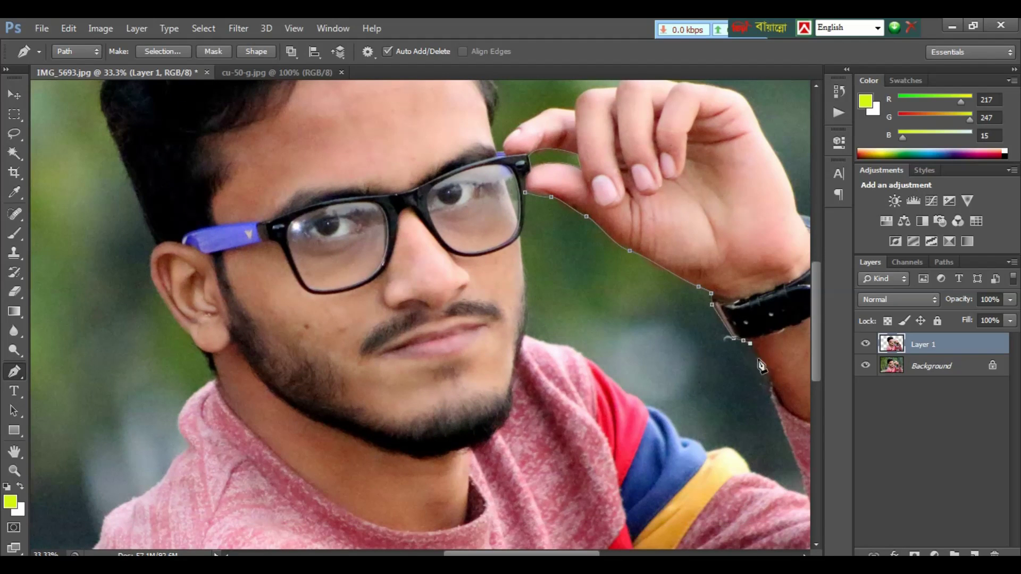
{"action": "left_click_drag", "start_coordinate": [766, 374], "coordinate": [716, 290]}
{"action": "left_click", "coordinate": [754, 409]}
{"action": "left_click", "coordinate": [733, 403]}
{"action": "left_click", "coordinate": [711, 388]}
{"action": "left_click", "coordinate": [700, 388]}
{"action": "left_click_drag", "start_coordinate": [656, 369], "coordinate": [625, 394]}
{"action": "left_click", "coordinate": [632, 355]}
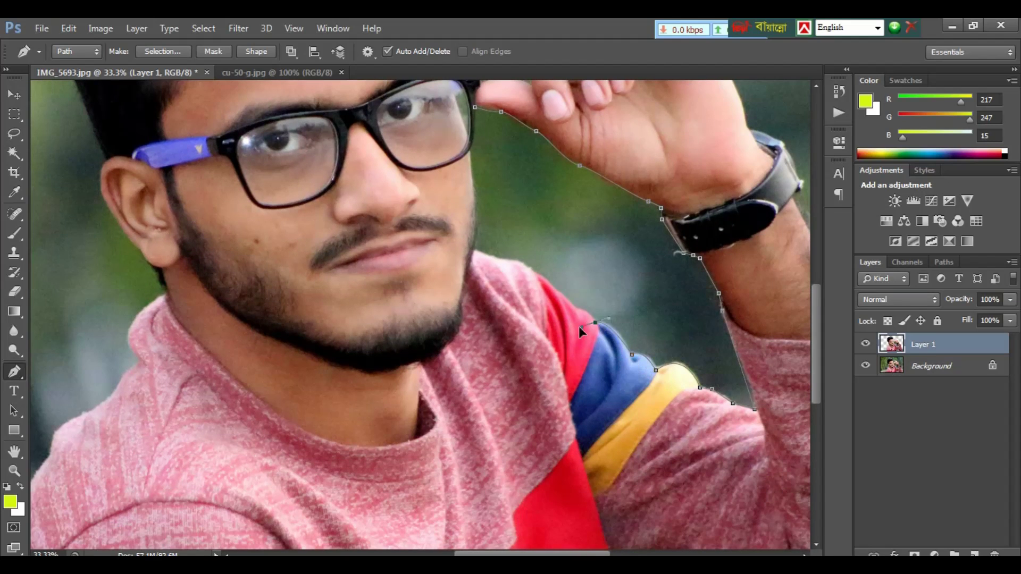
{"action": "left_click", "coordinate": [595, 322]}
{"action": "left_click", "coordinate": [577, 310]}
{"action": "left_click", "coordinate": [531, 271]}
{"action": "left_click", "coordinate": [501, 260]}
{"action": "left_click", "coordinate": [475, 250]}
{"action": "key", "text": "ctrl+plus"}
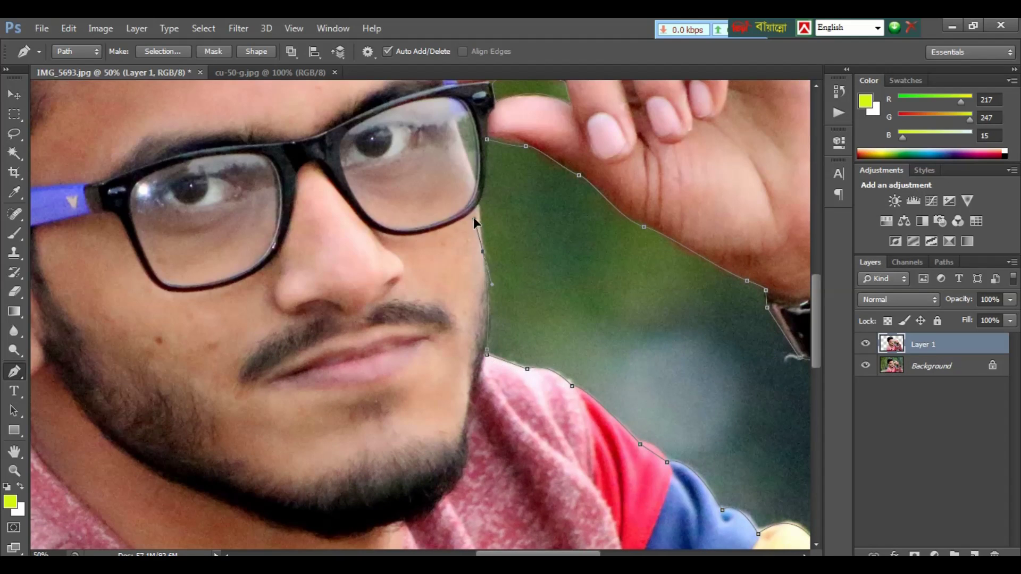
{"action": "left_click", "coordinate": [488, 139]}
- Convert the closed gap path into a selection, then deselect with Ctrl+D and zoom out
{"action": "key", "text": "ctrl+Return"}
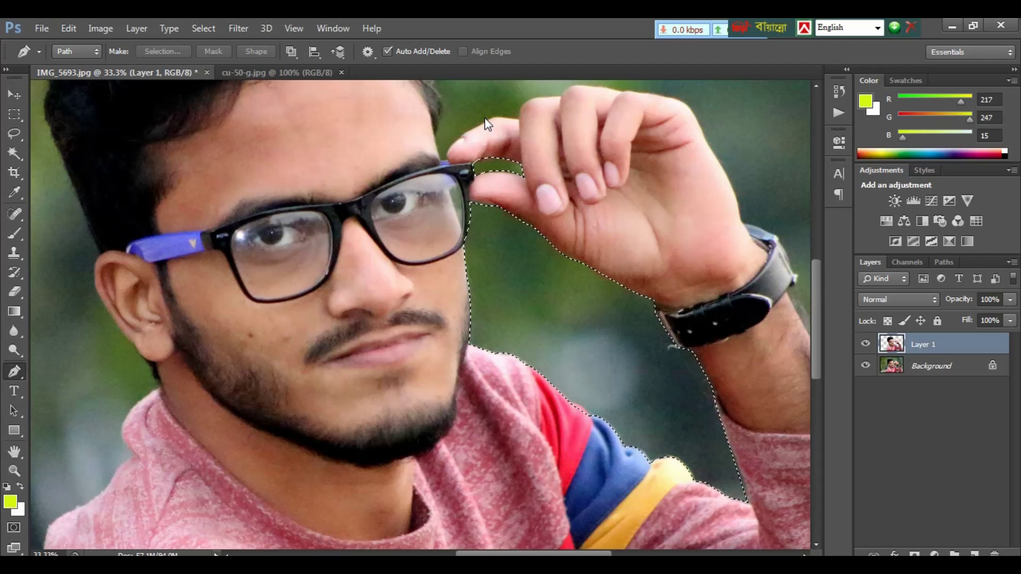
{"action": "key", "text": "ctrl"}
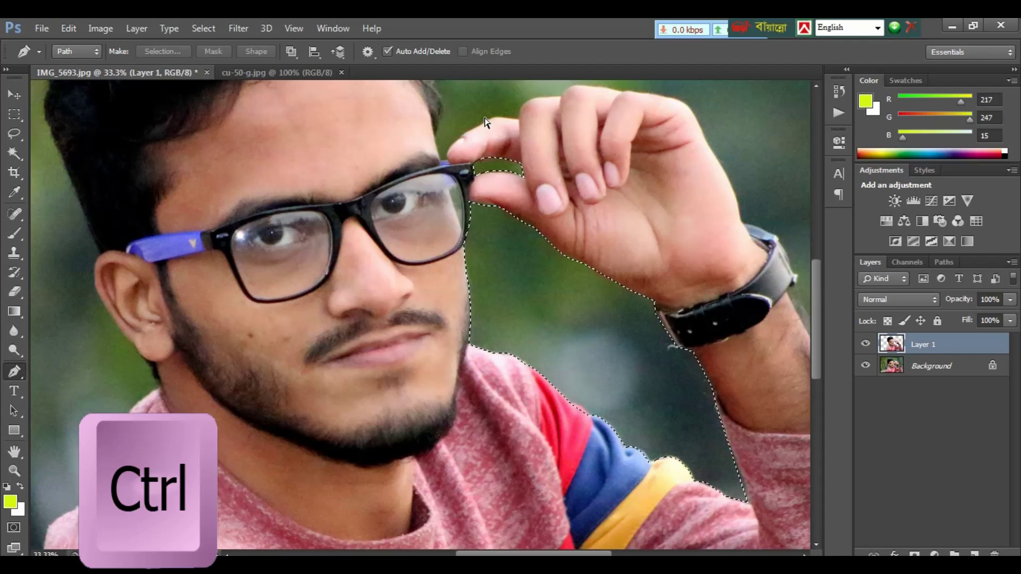
{"action": "key", "text": "ctrl+d"}
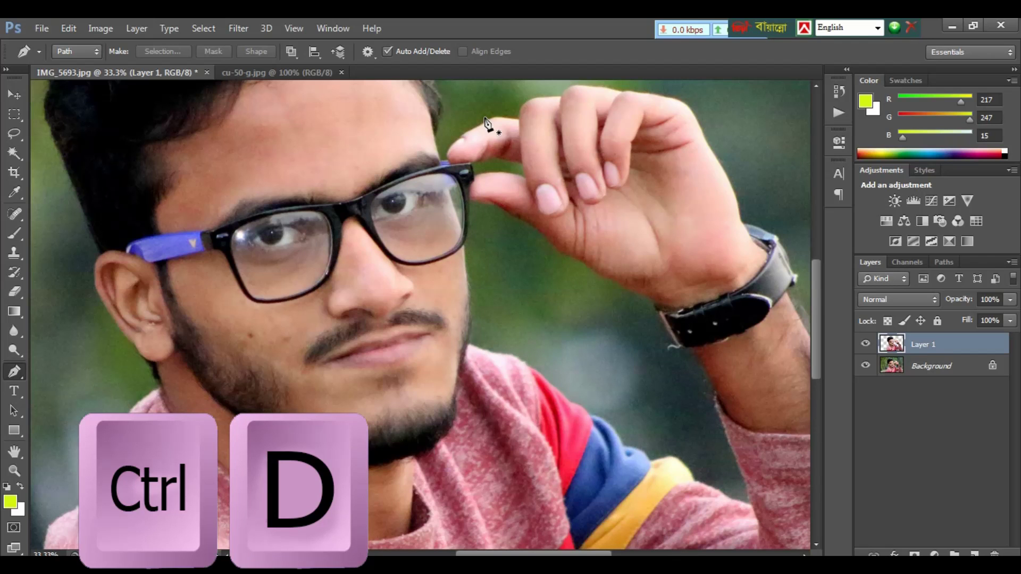
{"action": "key", "text": "ctrl+minus"}
{"action": "key", "text": "ctrl+minus"}
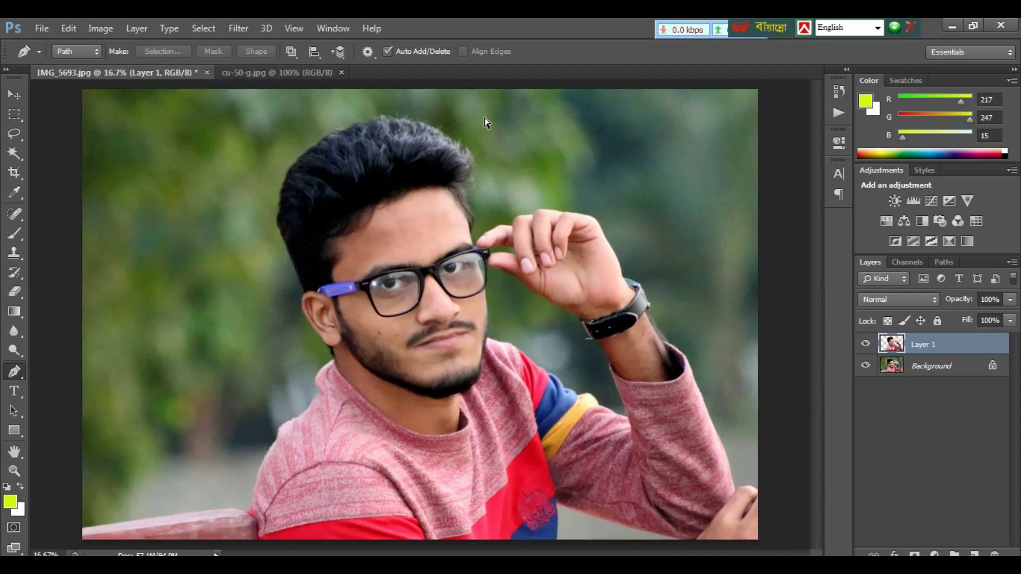
- Drag the cu-50-g.jpg night-lights image into the IMG_5693 portrait as a new layer
{"action": "key", "text": "ctrl+minus"}
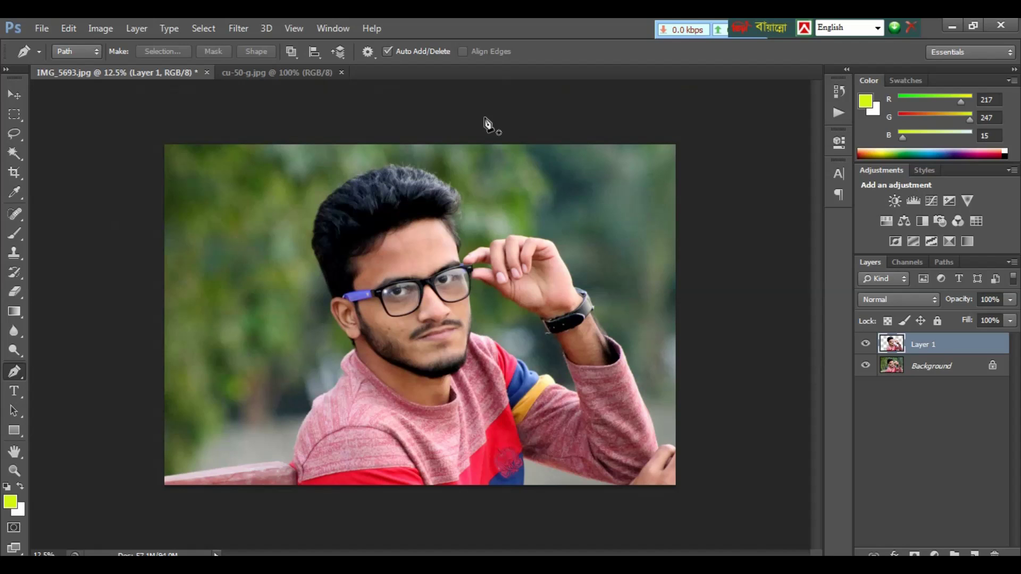
{"action": "left_click", "coordinate": [301, 74]}
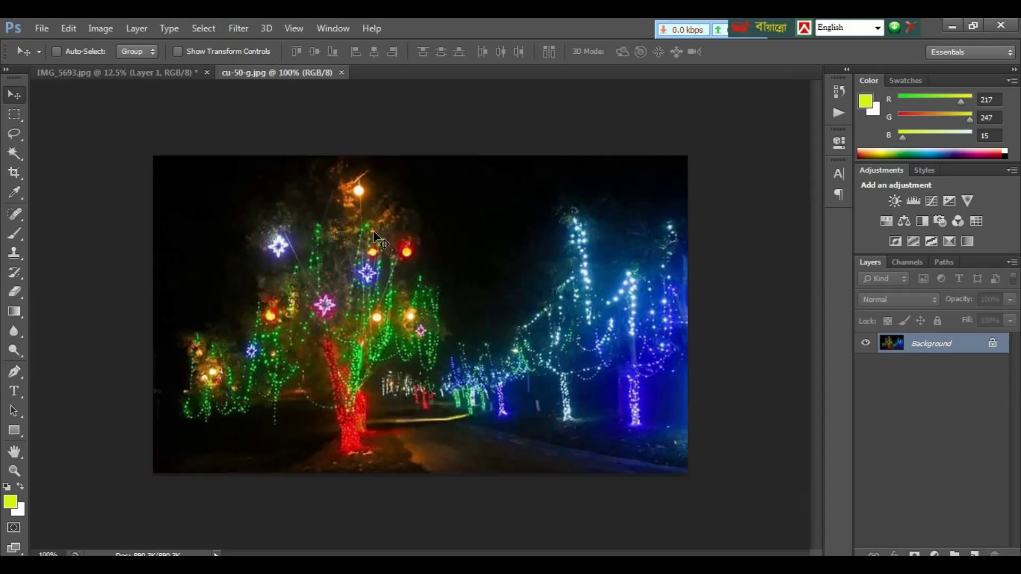
{"action": "left_click_drag", "start_coordinate": [374, 232], "coordinate": [236, 202]}
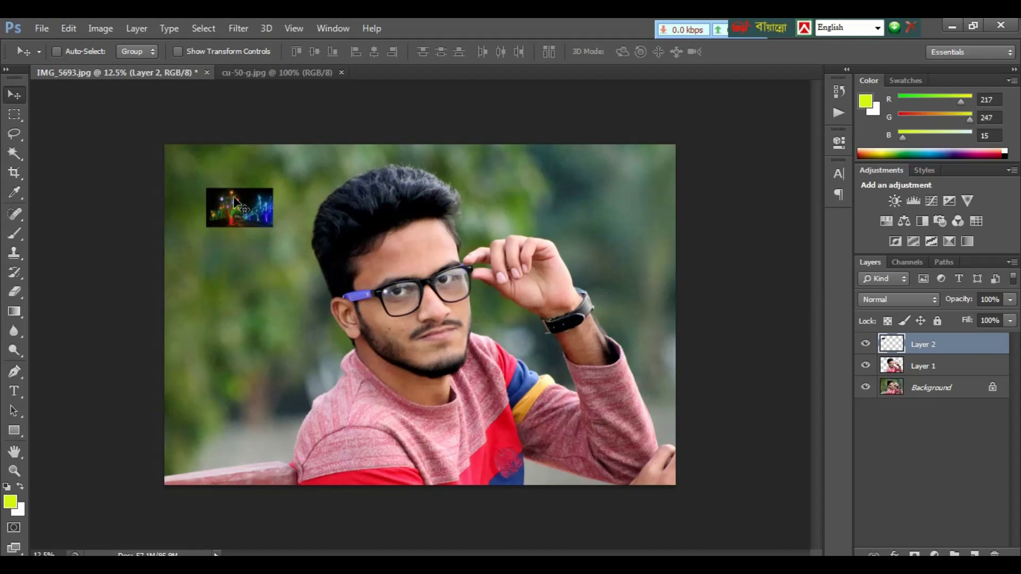
- Free-transform Layer 2: move it to the top-left corner and stretch it to fill the canvas
{"action": "key", "text": "f"}
{"action": "key", "text": "f"}
{"action": "key", "text": "ctrl+plus"}
{"action": "key", "text": "ctrl+plus"}
{"action": "key", "text": "ctrl"}
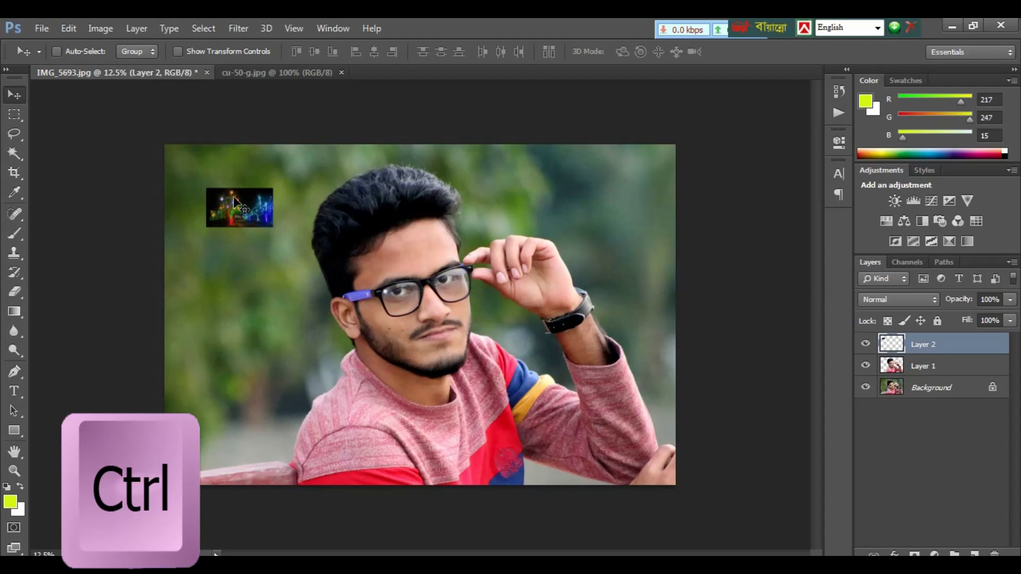
{"action": "key", "text": "ctrl+t"}
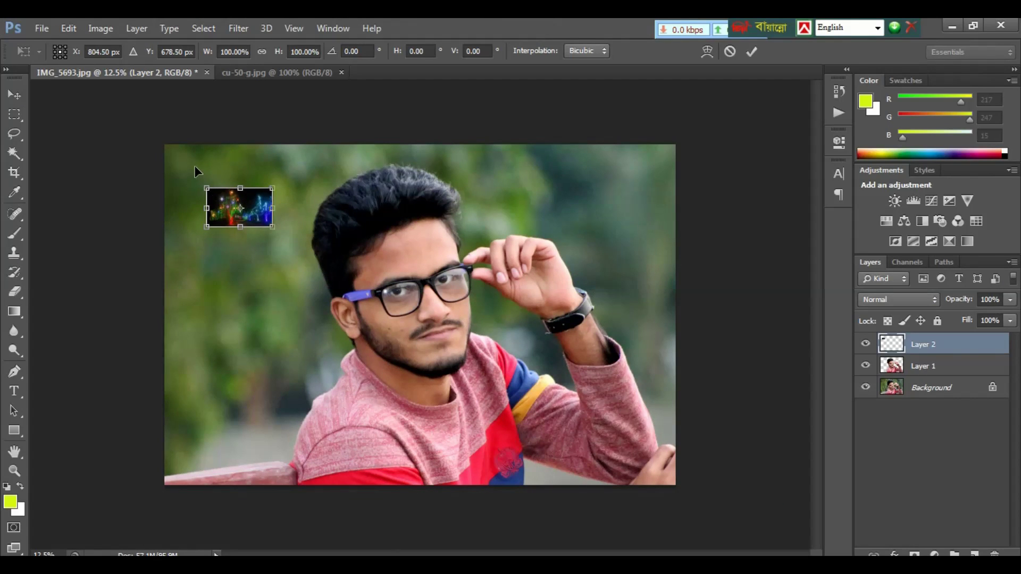
{"action": "left_click_drag", "start_coordinate": [227, 200], "coordinate": [186, 153]}
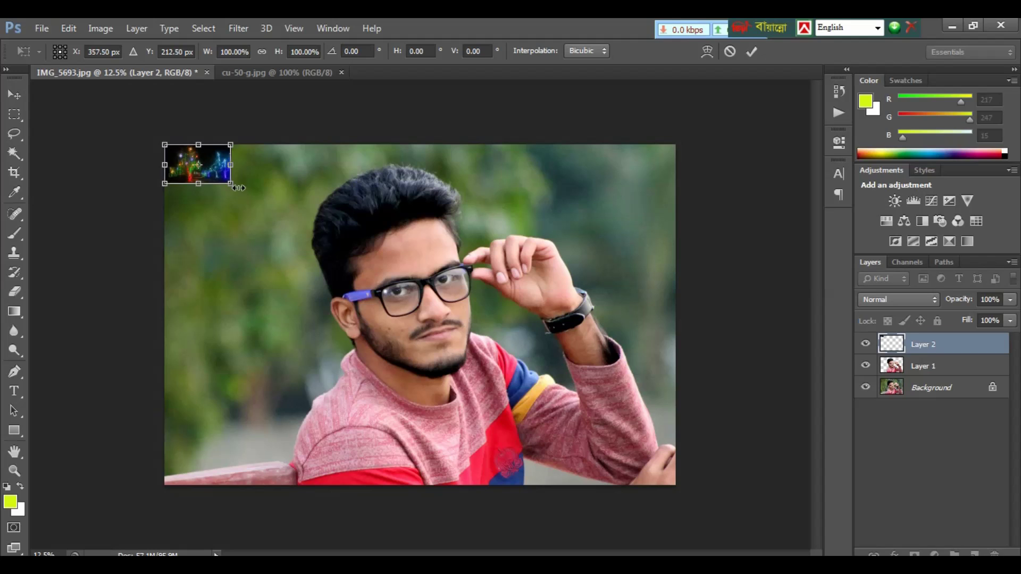
{"action": "left_click_drag", "start_coordinate": [231, 186], "coordinate": [676, 487]}
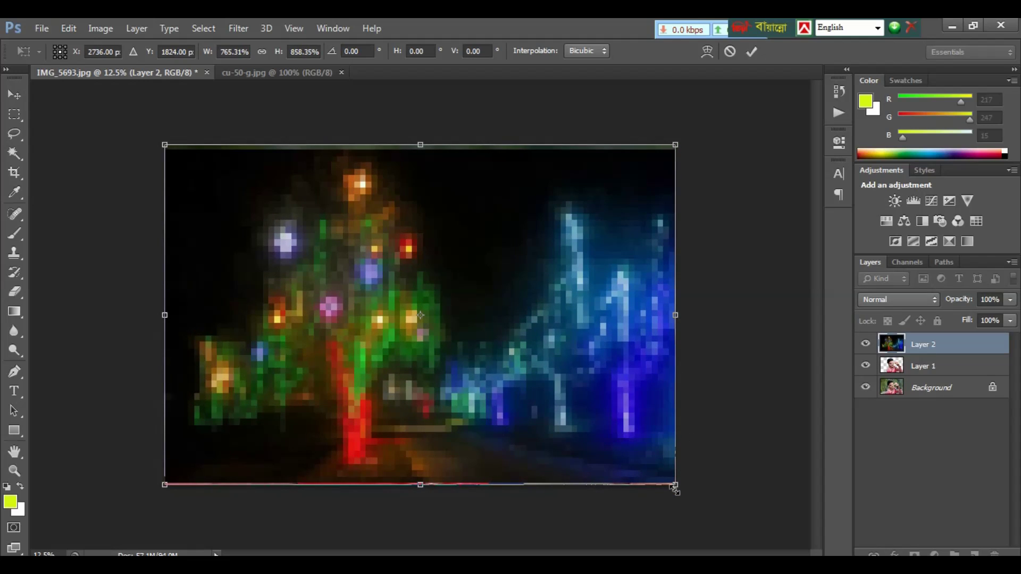
{"action": "key", "text": "Return"}
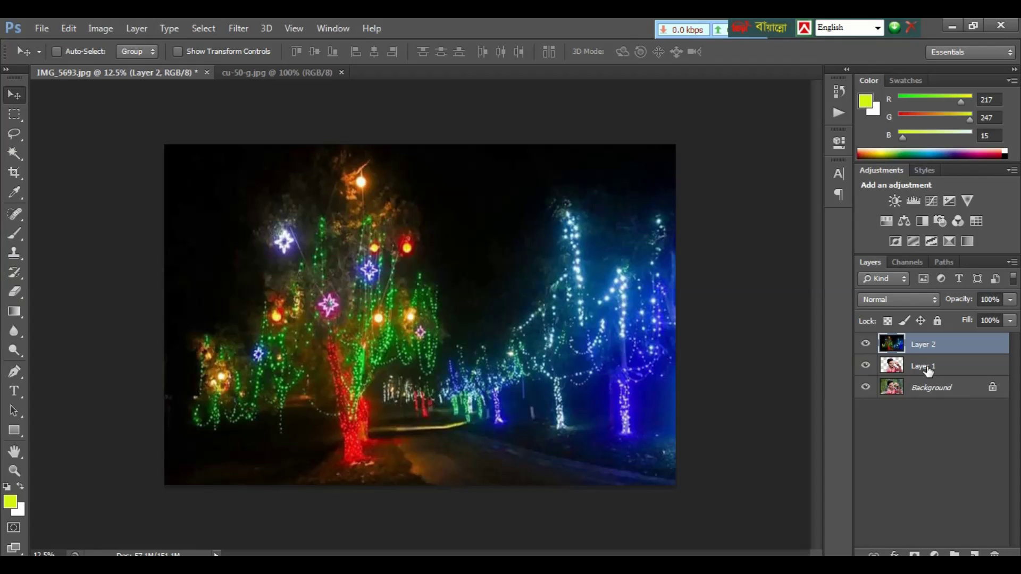
- Move Layer 1 above the night-lights Layer 2 and lock Layer 2's image pixels
{"action": "left_click_drag", "start_coordinate": [928, 371], "coordinate": [926, 344]}
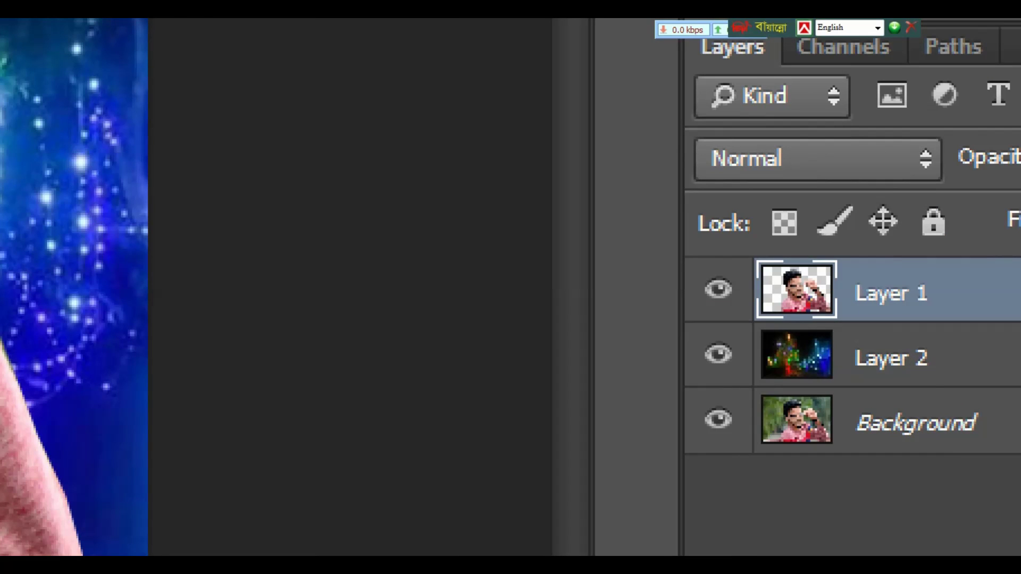
{"action": "left_click", "coordinate": [935, 369]}
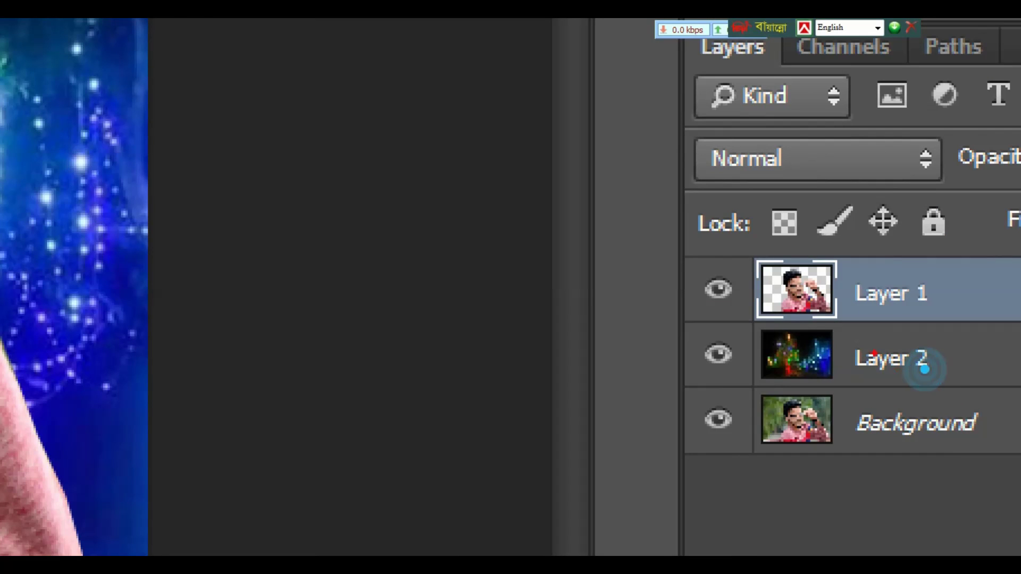
{"action": "double_click", "coordinate": [908, 358]}
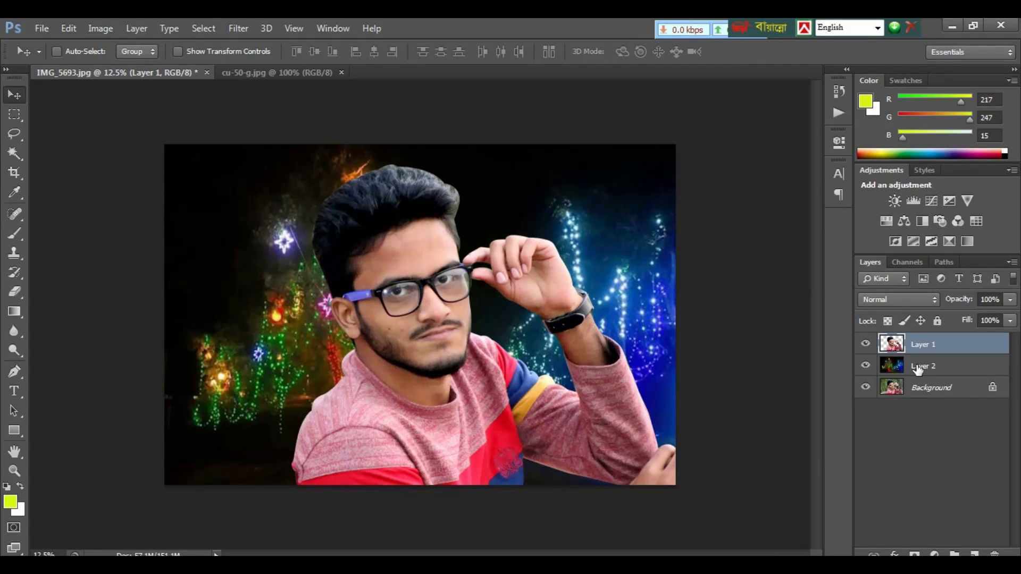
{"action": "key", "text": "Return"}
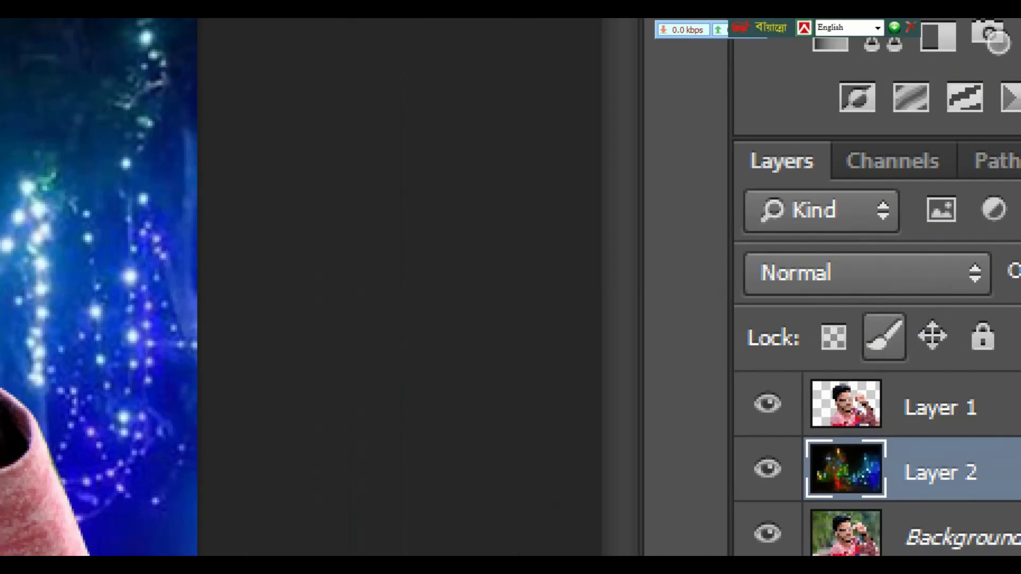
{"action": "left_click", "coordinate": [908, 315]}
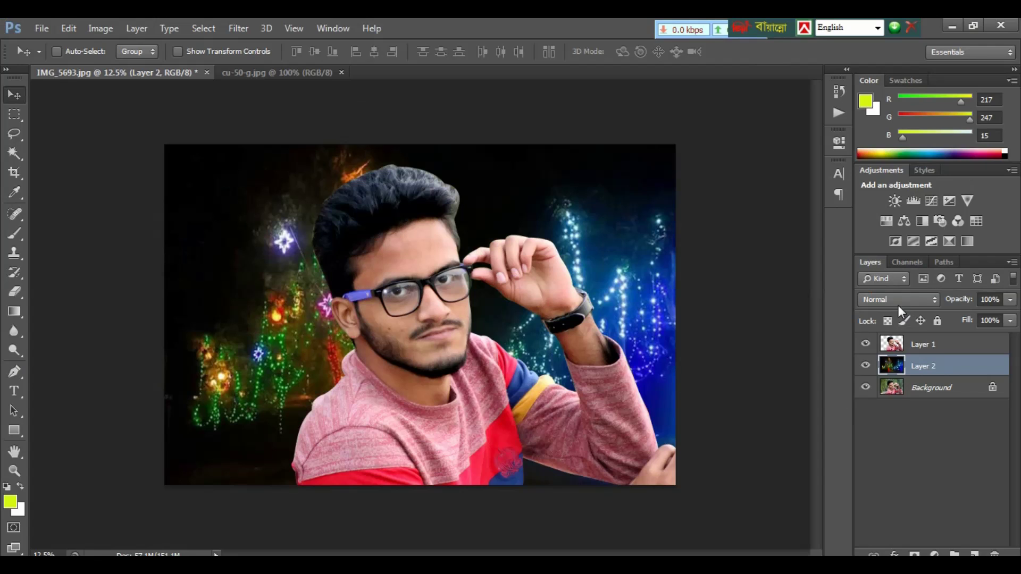
- Set the night-lights Layer 2 blend mode to Screen, then select Layer 1
{"action": "left_click", "coordinate": [895, 300]}
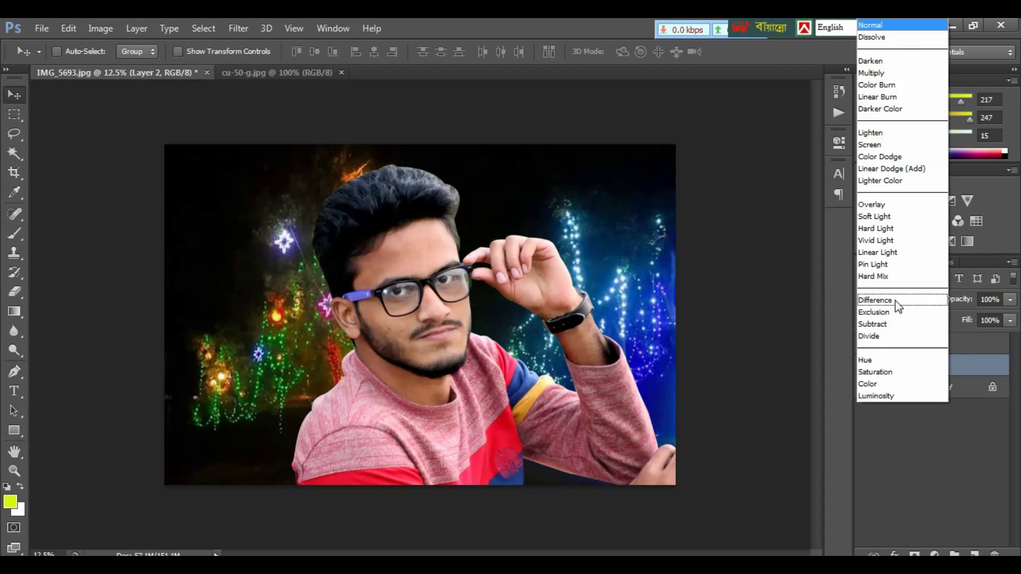
{"action": "left_click", "coordinate": [876, 146]}
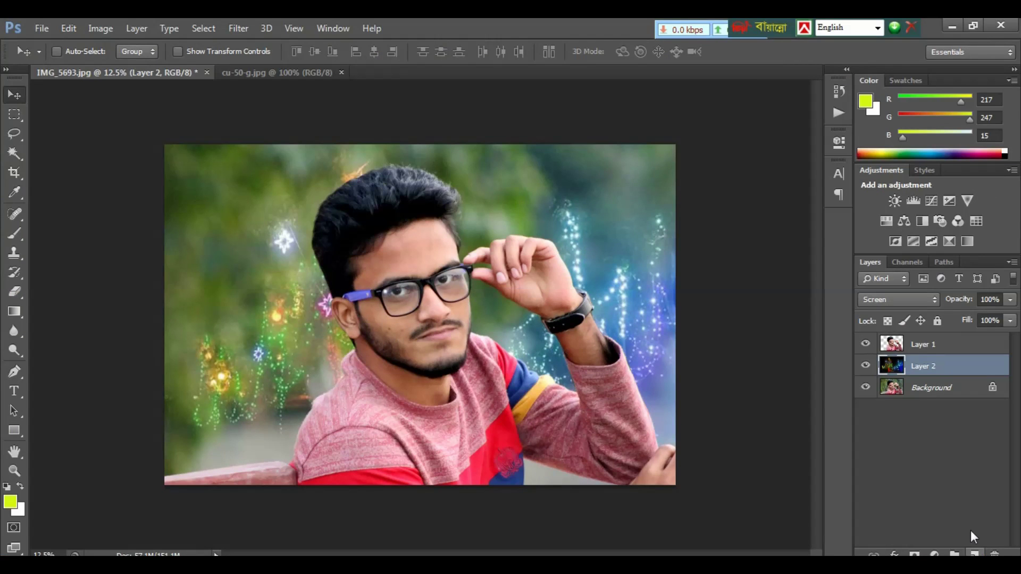
{"action": "left_click", "coordinate": [928, 344]}
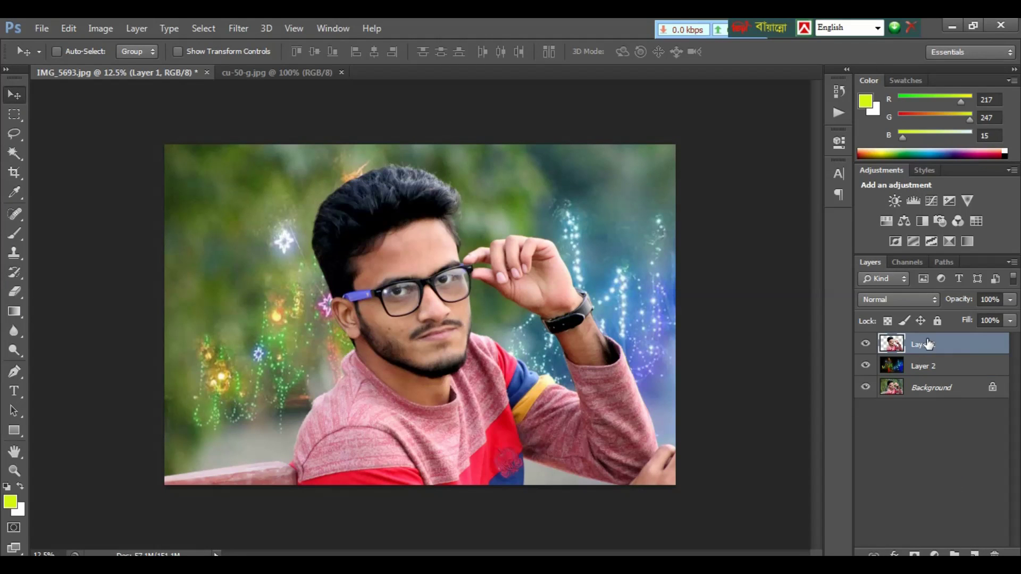
- Add a new empty Layer 3 above Layer 1 and switch to the Brush tool
{"action": "left_click", "coordinate": [975, 554]}
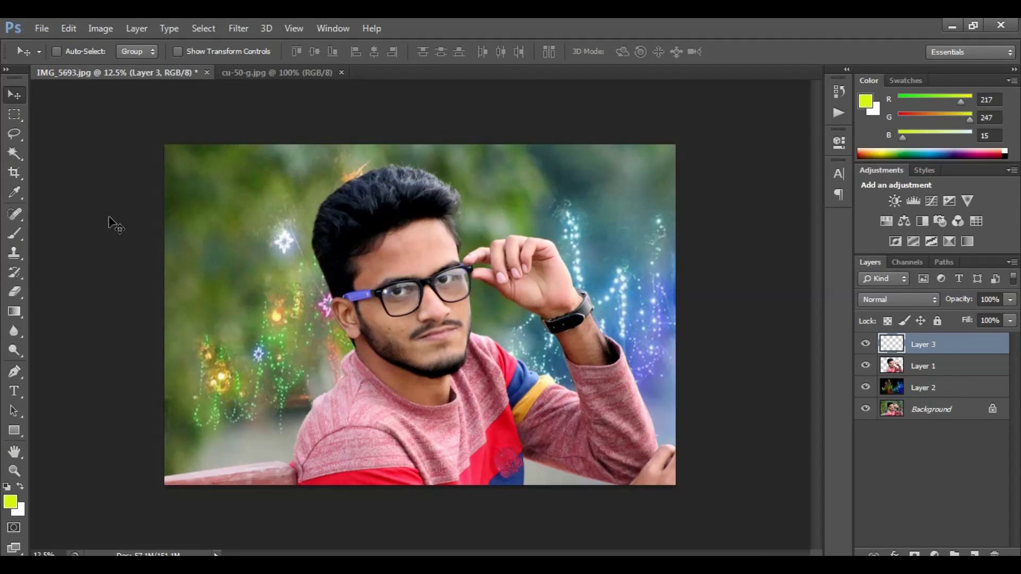
{"action": "left_click", "coordinate": [24, 256]}
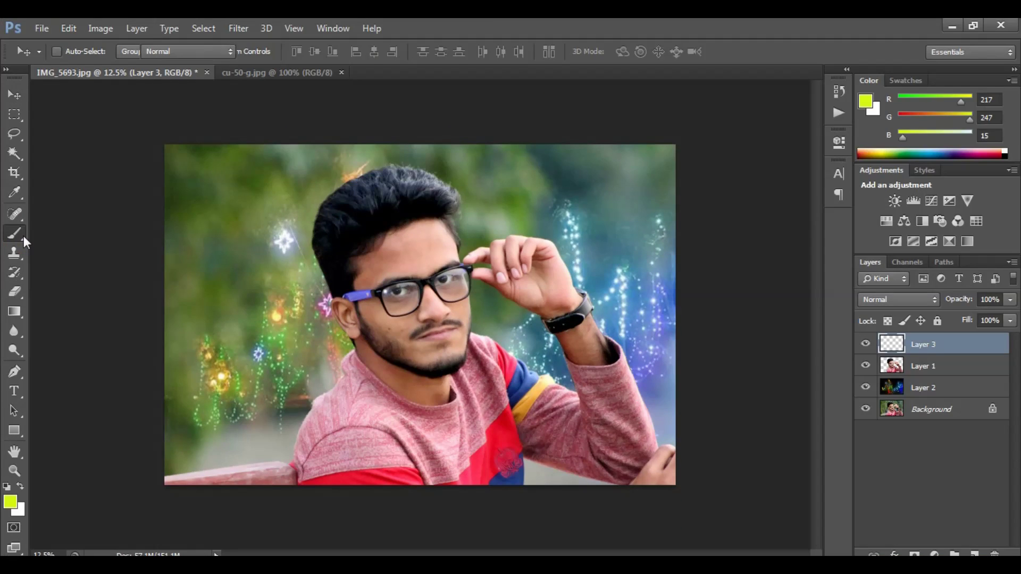
{"action": "left_click", "coordinate": [20, 233]}
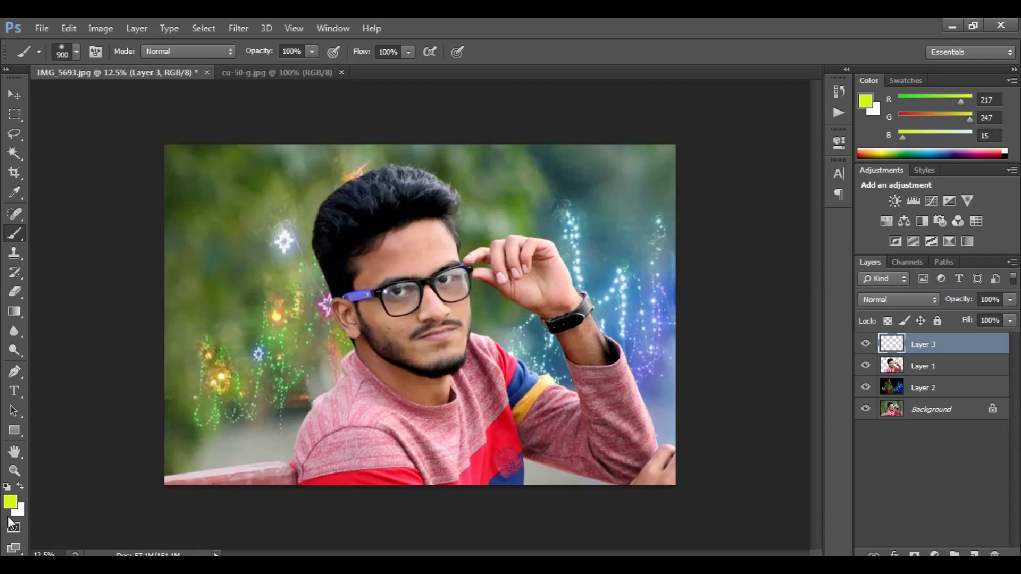
- Set the foreground colour to deep blue 0505db in the Color Picker
{"action": "left_click", "coordinate": [12, 504]}
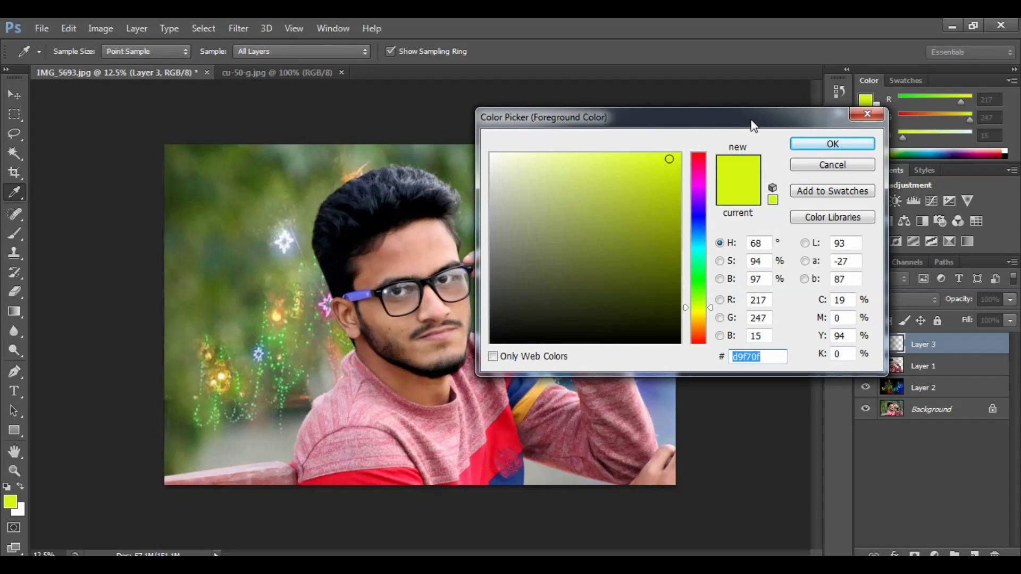
{"action": "left_click_drag", "start_coordinate": [752, 118], "coordinate": [571, 312]}
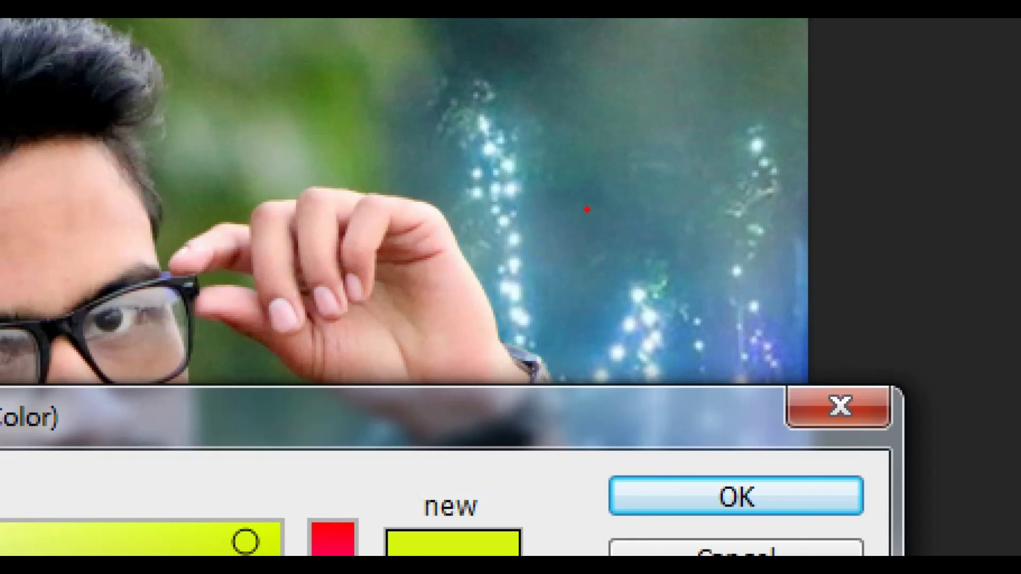
{"action": "left_click_drag", "start_coordinate": [587, 210], "coordinate": [671, 290]}
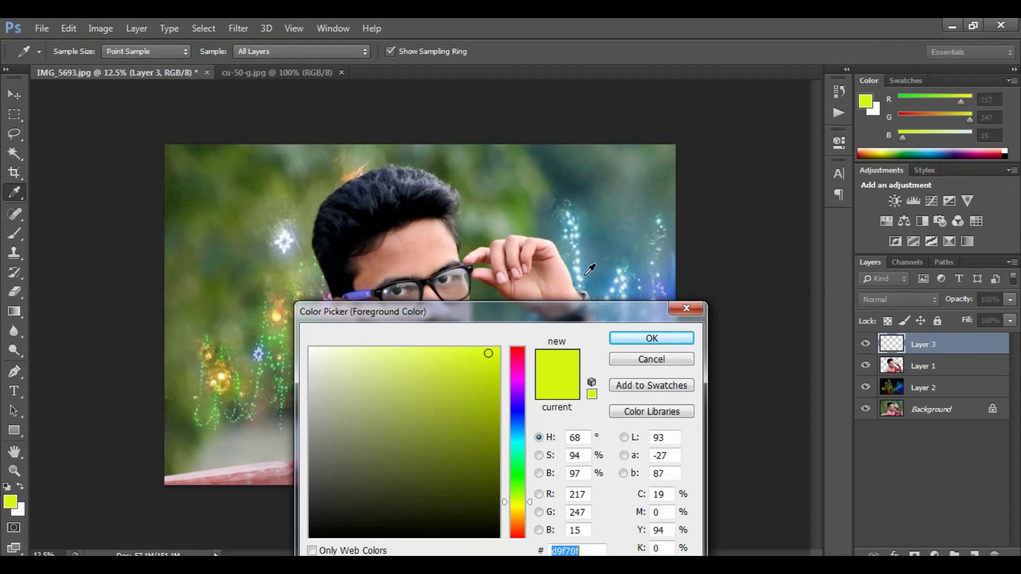
{"action": "left_click", "coordinate": [519, 411]}
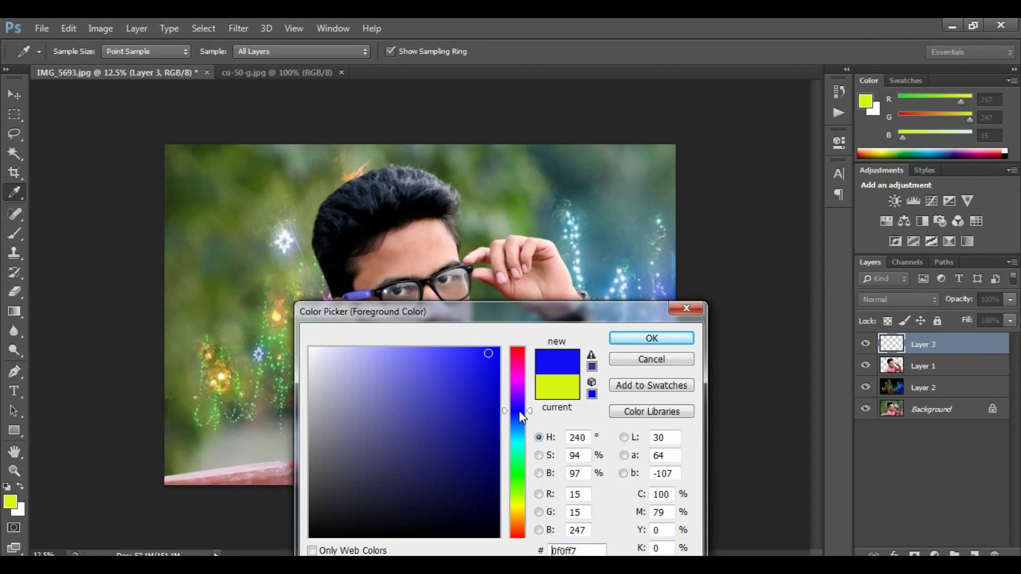
{"action": "left_click", "coordinate": [495, 375]}
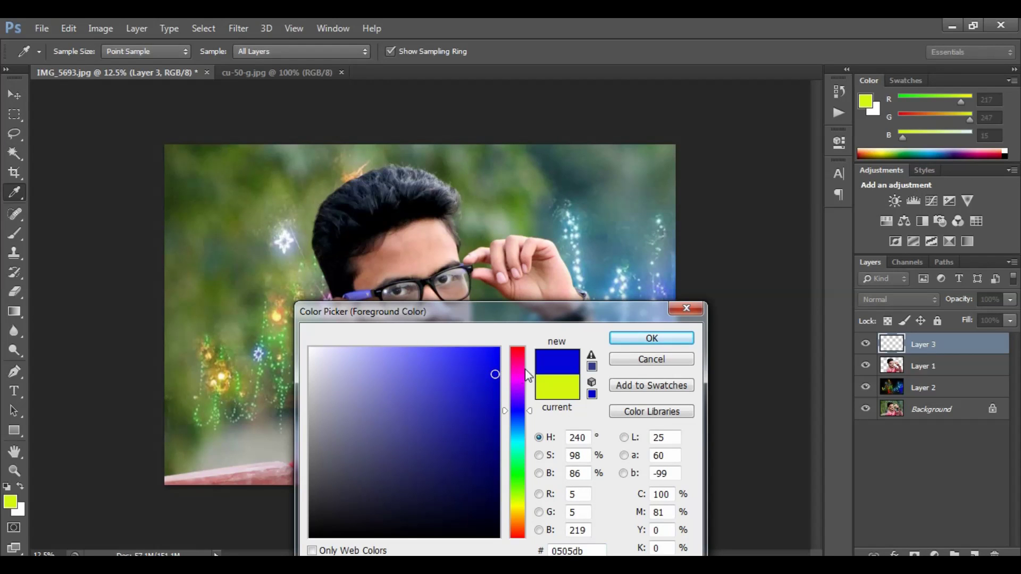
{"action": "left_click", "coordinate": [635, 337]}
{"action": "key", "text": "b"}
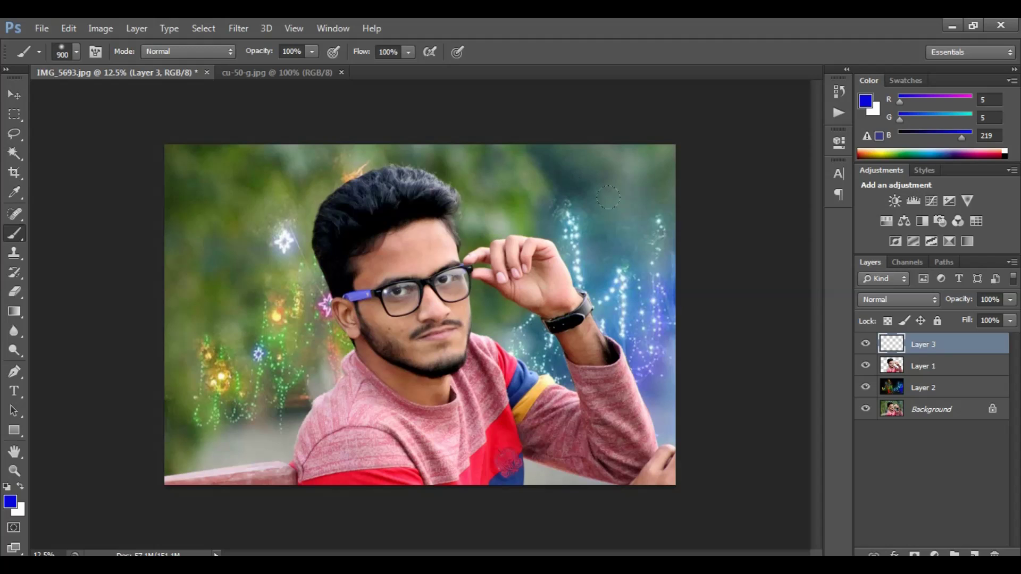
- Paint overlapping soft blue dabs in the upper-right background on Layer 3
{"action": "left_click", "coordinate": [634, 205]}
{"action": "left_click", "coordinate": [612, 183]}
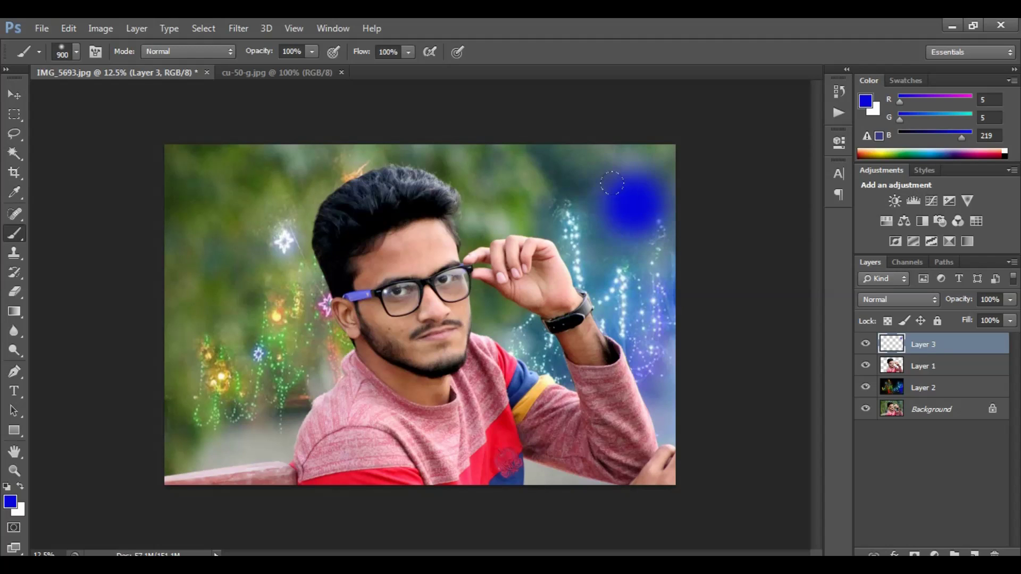
{"action": "left_click", "coordinate": [612, 183]}
{"action": "left_click", "coordinate": [612, 183]}
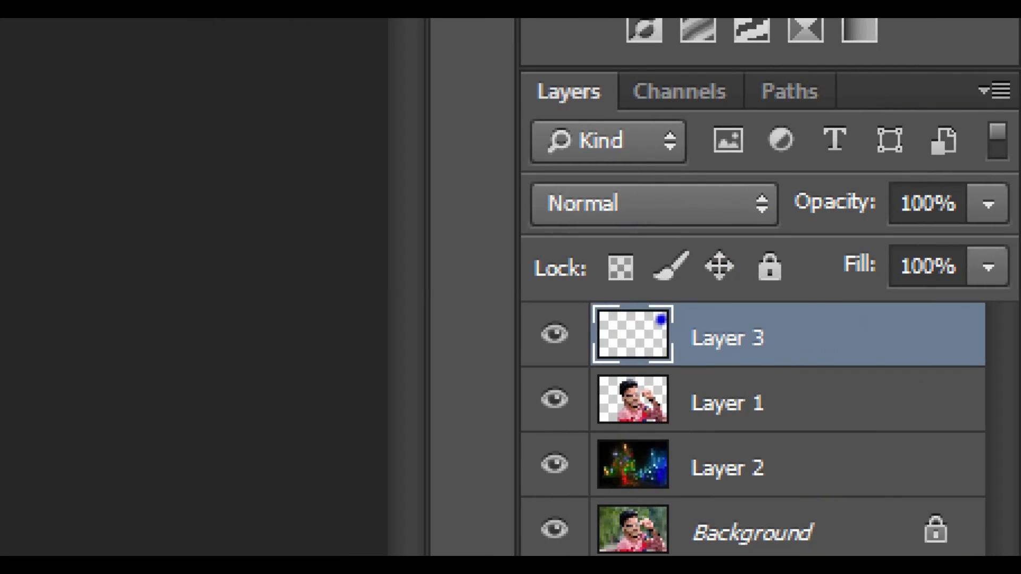
- Set Layer 3's blend mode to Screen
{"action": "left_click", "coordinate": [1008, 350]}
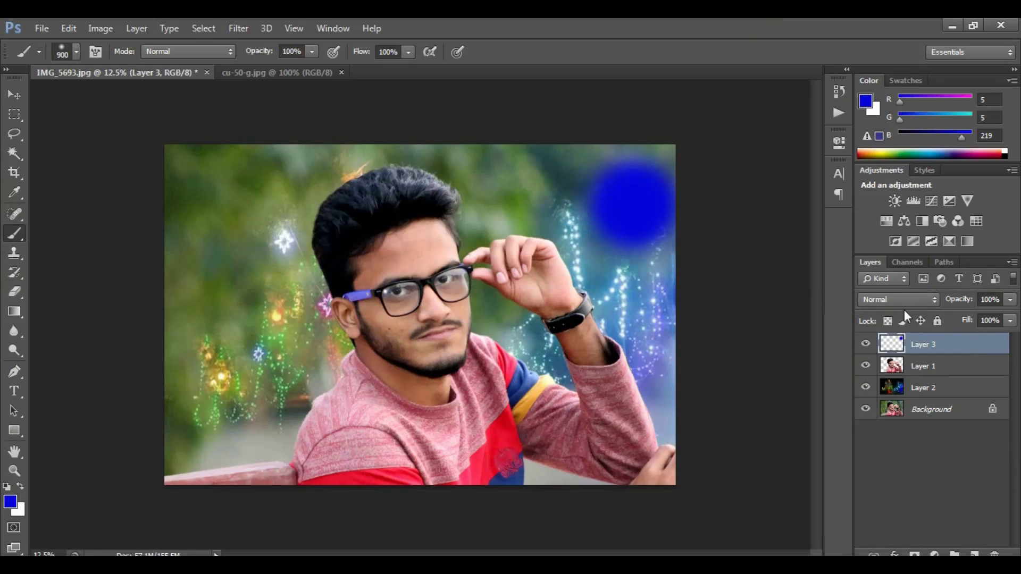
{"action": "left_click", "coordinate": [890, 304]}
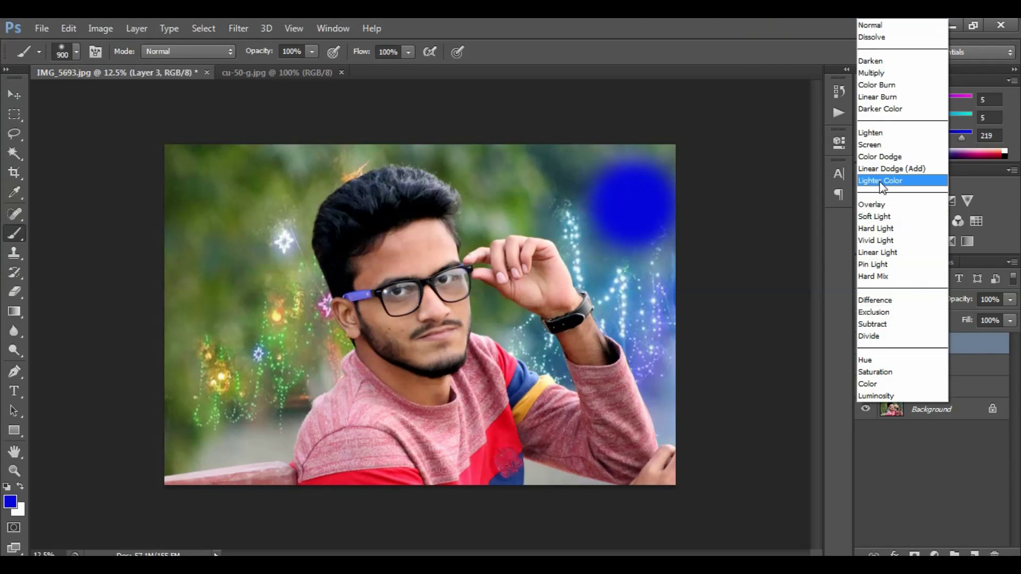
{"action": "left_click", "coordinate": [878, 149]}
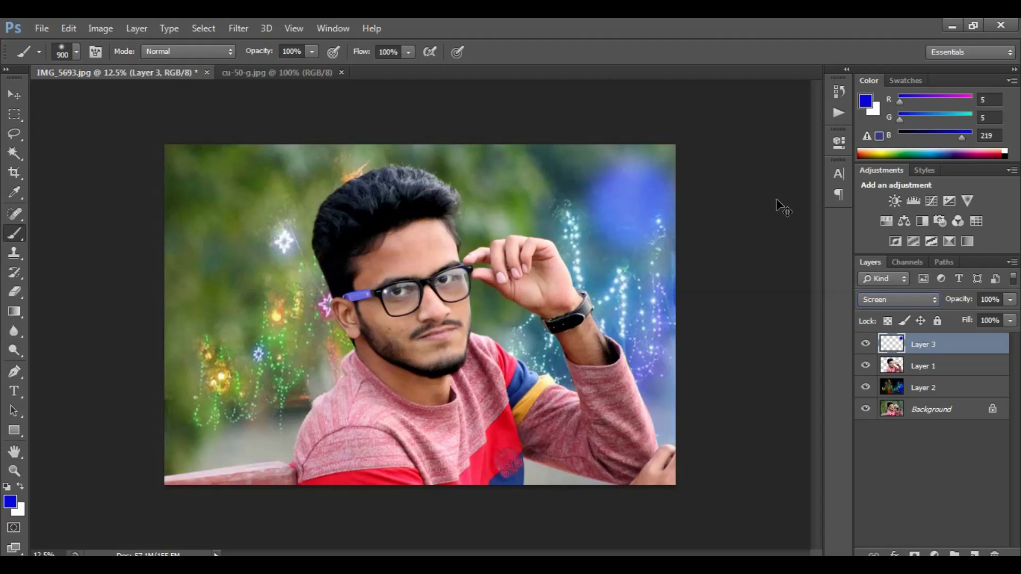
- Free-transform Layer 3's blue blob, stretching it over the right half and the raised arm
{"action": "key", "text": "ctrl+t"}
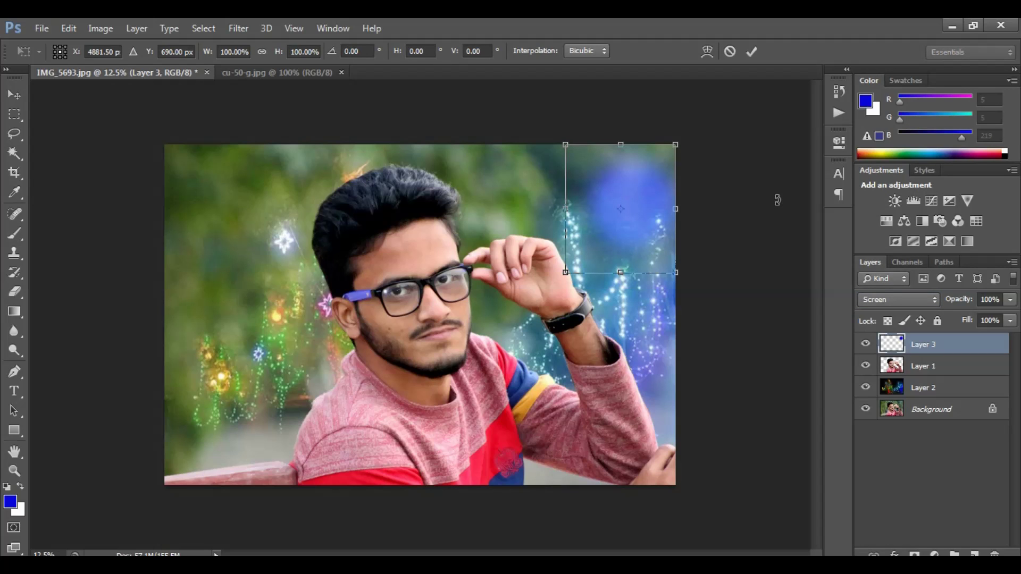
{"action": "key", "text": "ctrl+plus"}
{"action": "key", "text": "ctrl+plus"}
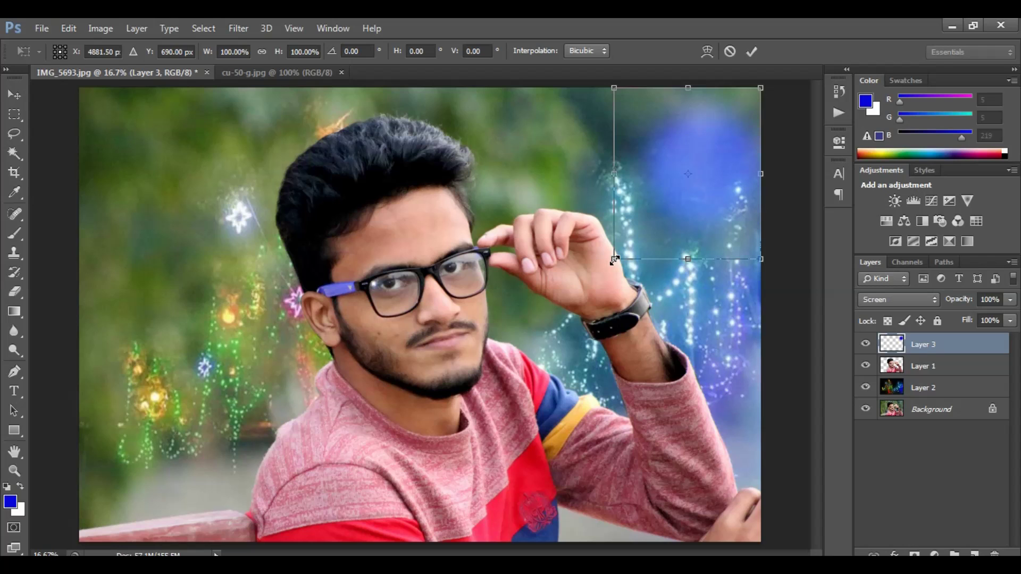
{"action": "left_click_drag", "start_coordinate": [615, 259], "coordinate": [360, 409]}
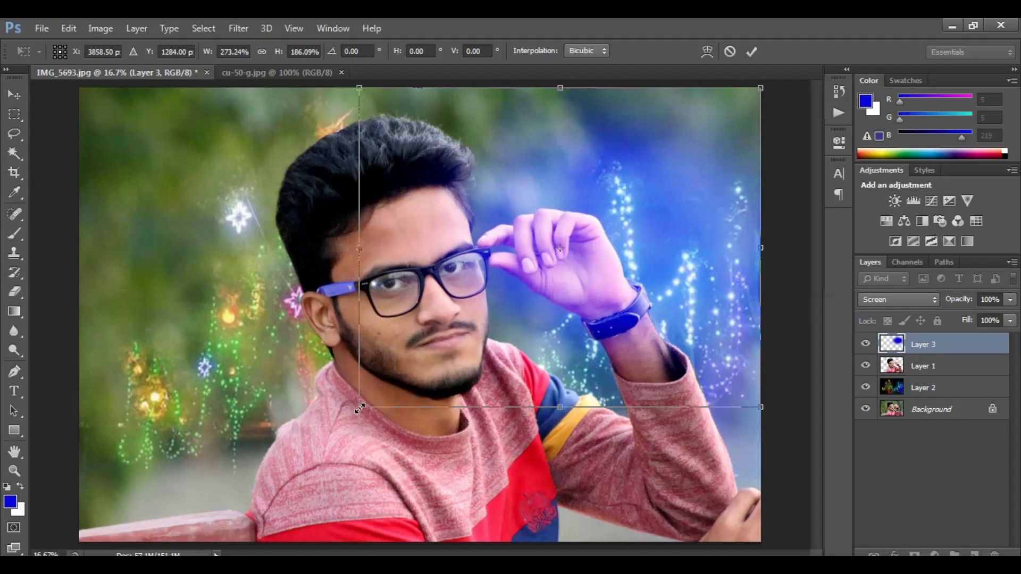
{"action": "key", "text": "ctrl+minus"}
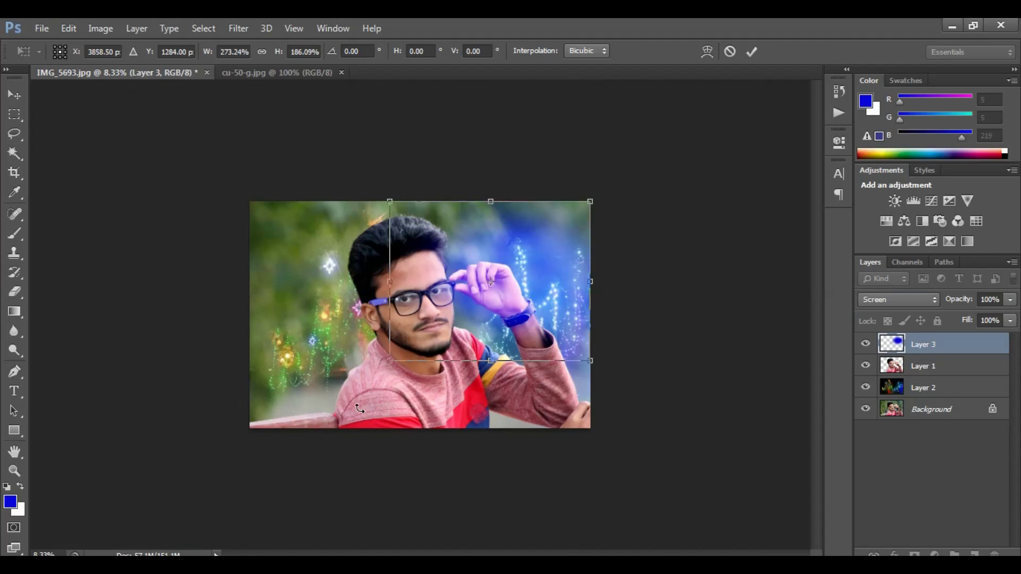
{"action": "key", "text": "ctrl+plus"}
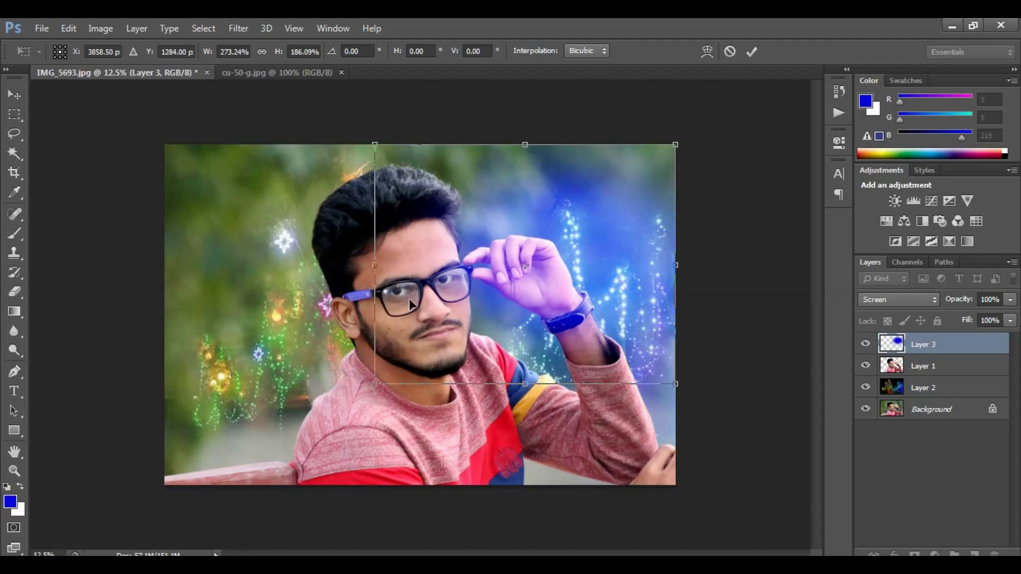
{"action": "left_click_drag", "start_coordinate": [372, 142], "coordinate": [337, 142]}
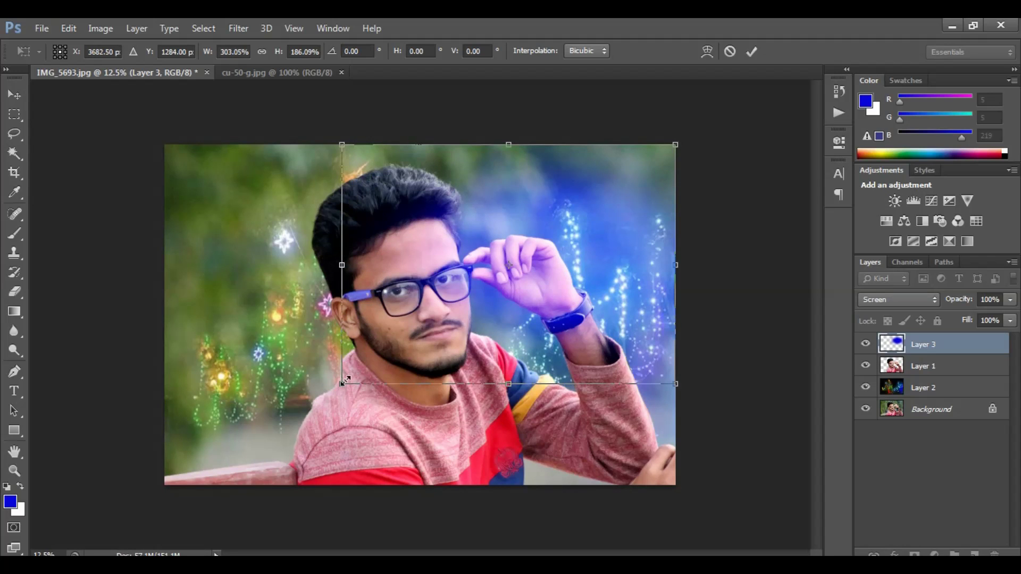
{"action": "left_click_drag", "start_coordinate": [343, 380], "coordinate": [326, 452]}
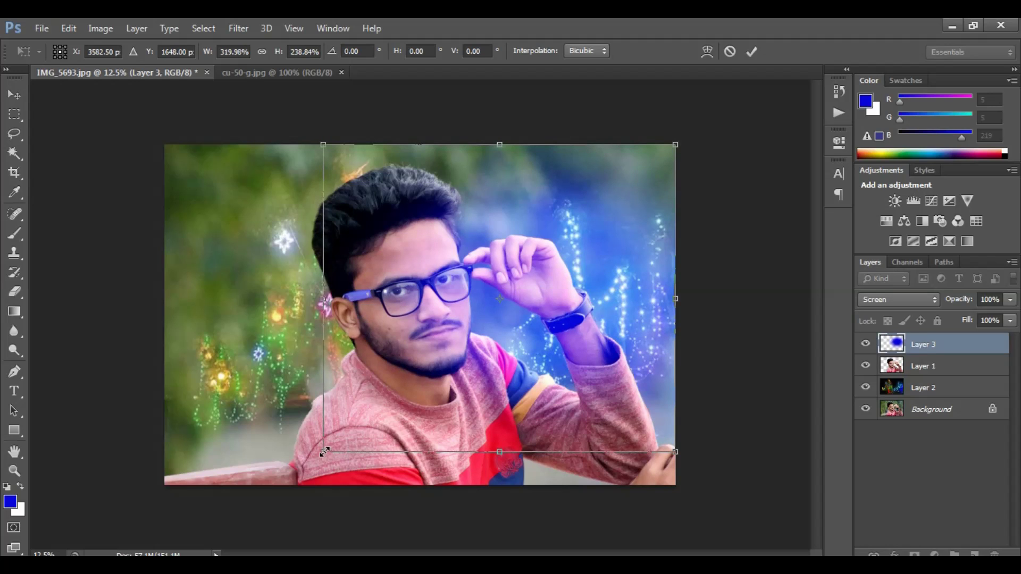
{"action": "left_click_drag", "start_coordinate": [325, 452], "coordinate": [350, 431]}
{"action": "key", "text": "b"}
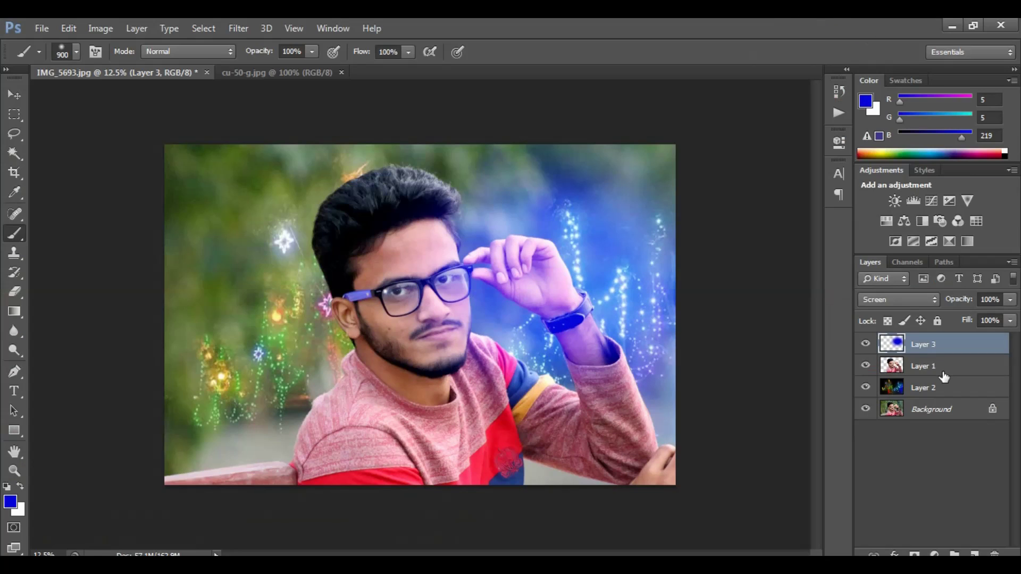
- Select the man's outline from Layer 1 and erase blue from his forearm and watch with a 600 px eraser
{"action": "left_click", "coordinate": [898, 369], "text": "ctrl"}
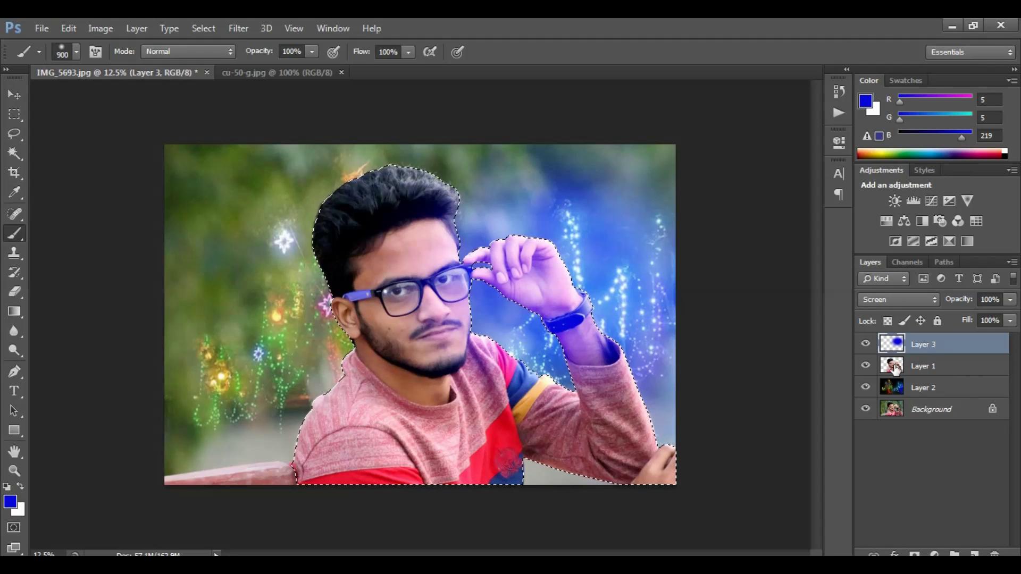
{"action": "key", "text": "ctrl+plus"}
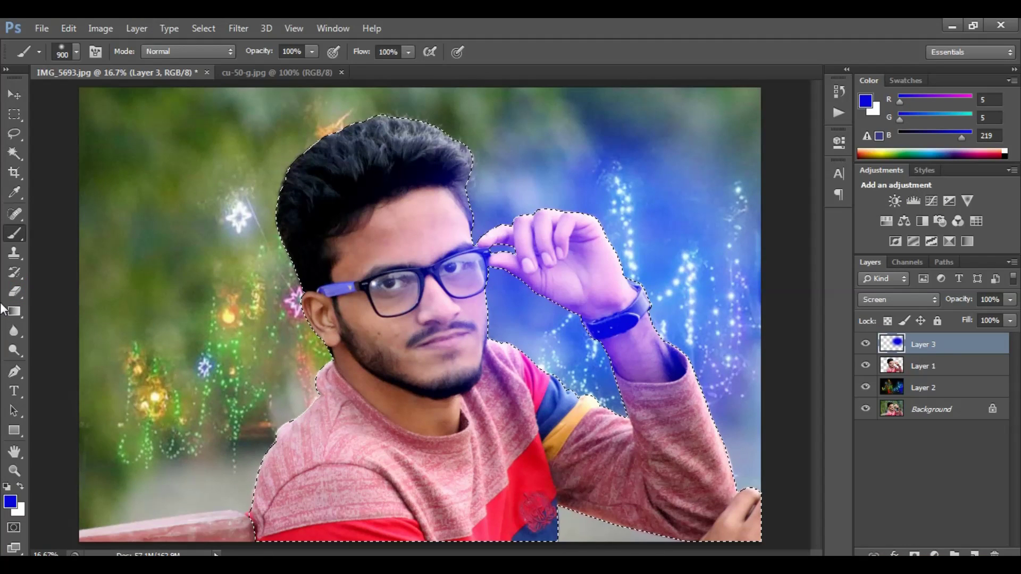
{"action": "left_click", "coordinate": [26, 285]}
{"action": "left_click", "coordinate": [13, 296]}
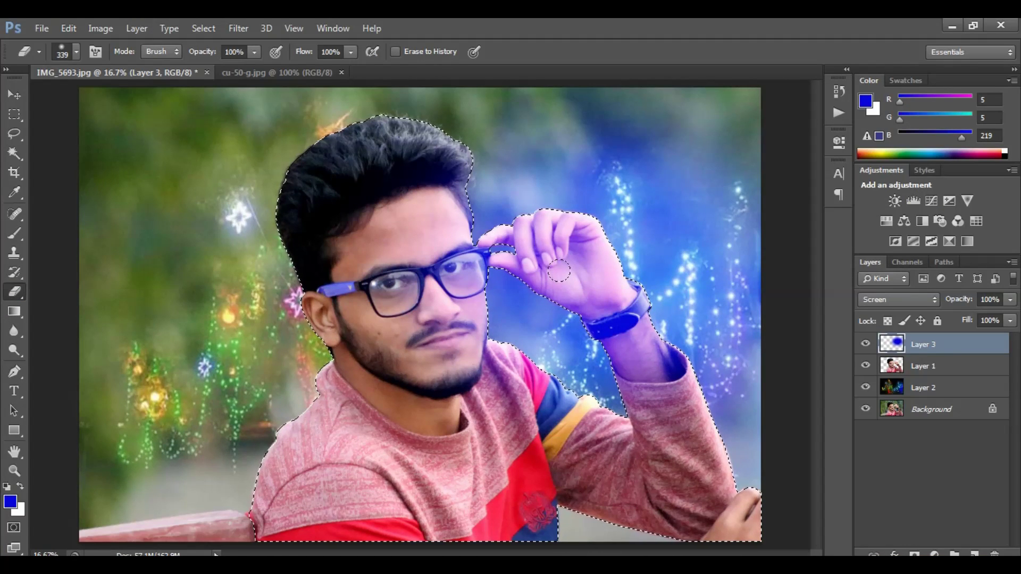
{"action": "key", "text": "bracketright"}
{"action": "key", "text": "bracketright"}
{"action": "key", "text": "bracketright"}
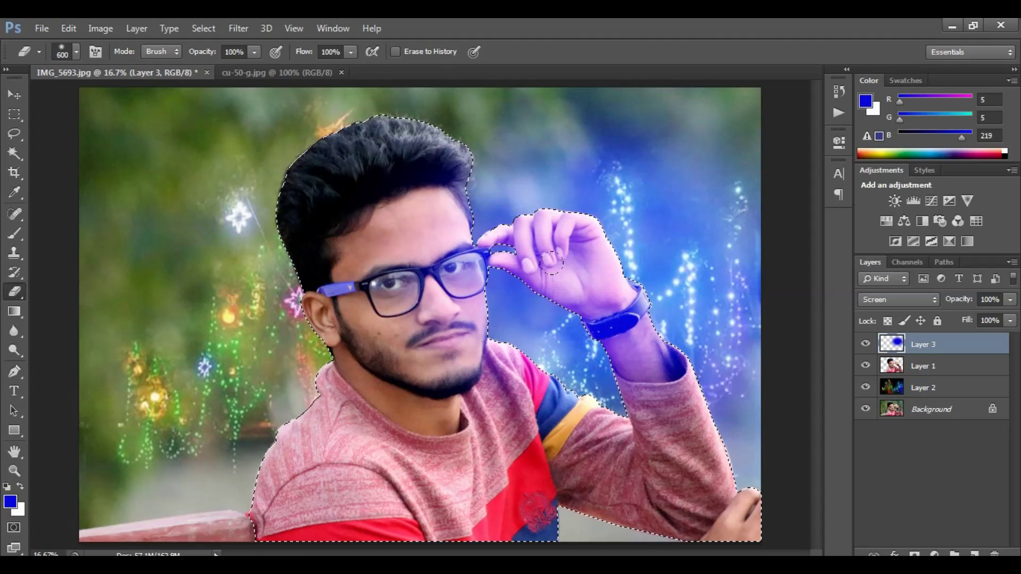
{"action": "mouse_move", "coordinate": [620, 351]}
{"action": "left_mouse_down"}
{"action": "mouse_move", "coordinate": [593, 271]}
{"action": "mouse_move", "coordinate": [621, 330]}
{"action": "left_mouse_up"}
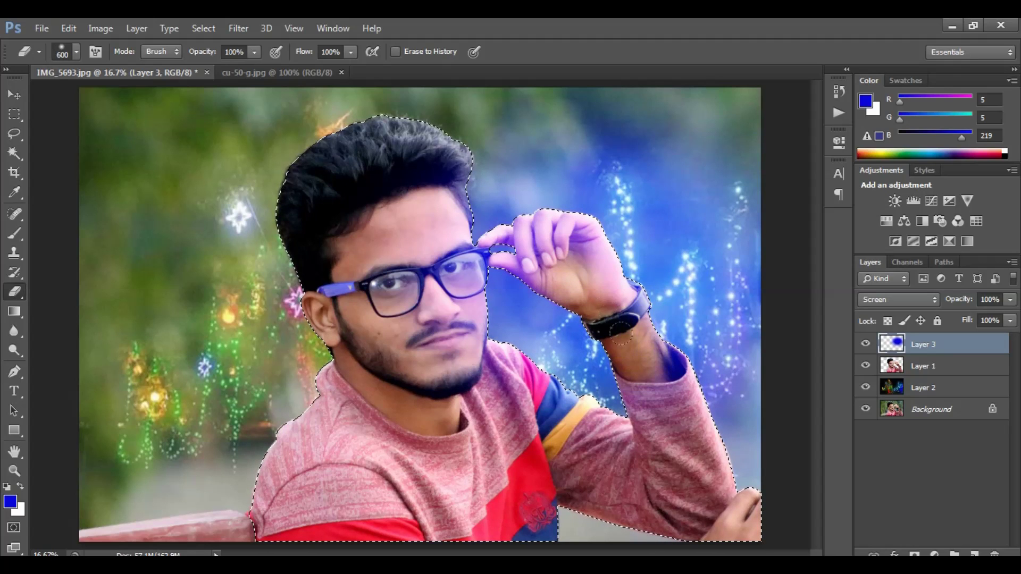
{"action": "mouse_move", "coordinate": [622, 404]}
{"action": "left_mouse_down"}
{"action": "mouse_move", "coordinate": [643, 319]}
{"action": "mouse_move", "coordinate": [671, 417]}
{"action": "left_mouse_up"}
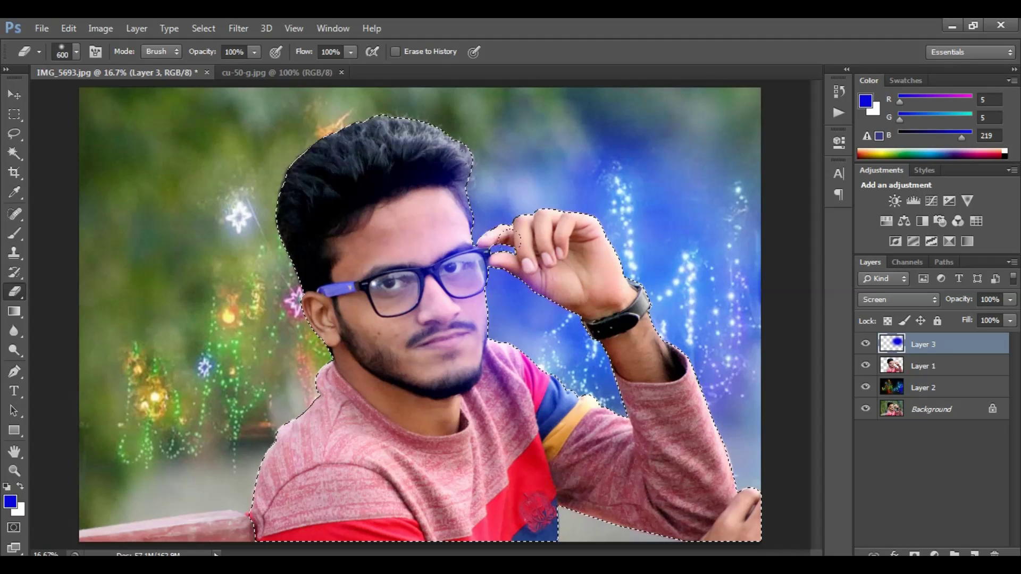
{"action": "mouse_move", "coordinate": [620, 375]}
{"action": "left_mouse_down"}
{"action": "mouse_move", "coordinate": [625, 417]}
{"action": "mouse_move", "coordinate": [621, 290]}
{"action": "mouse_move", "coordinate": [649, 378]}
{"action": "left_mouse_up"}
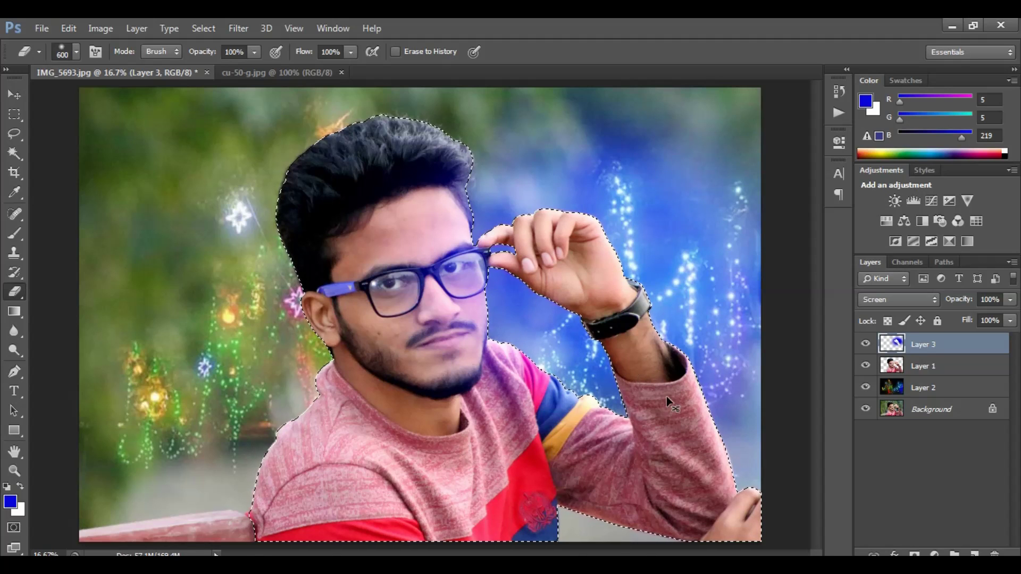
- Deselect and zoom in and out to check the portrait
{"action": "key", "text": "ctrl+d"}
{"action": "key", "text": "ctrl+minus"}
{"action": "key", "text": "ctrl+minus"}
{"action": "key", "text": "ctrl+minus"}
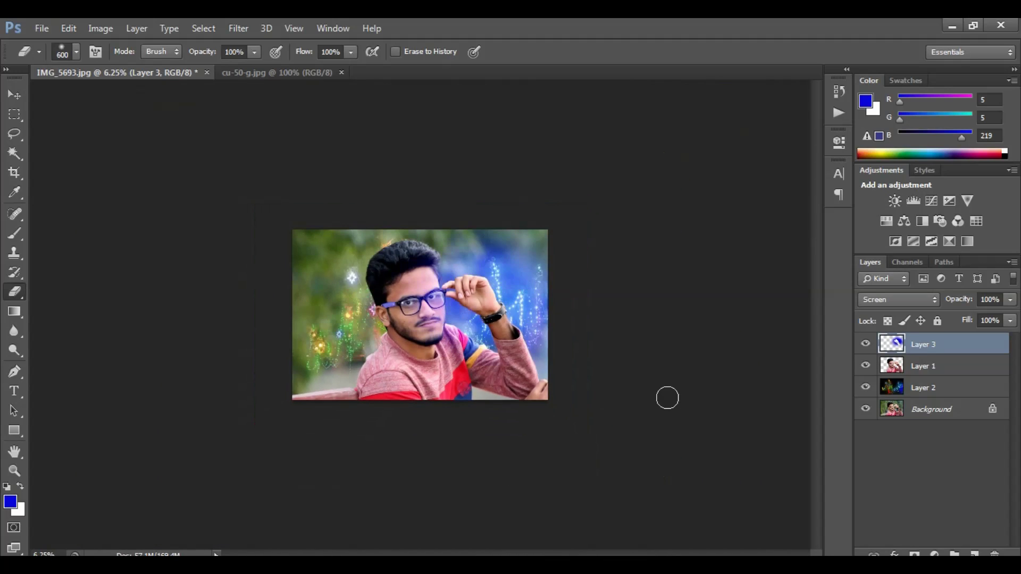
{"action": "key", "text": "ctrl+plus"}
{"action": "key", "text": "ctrl+plus"}
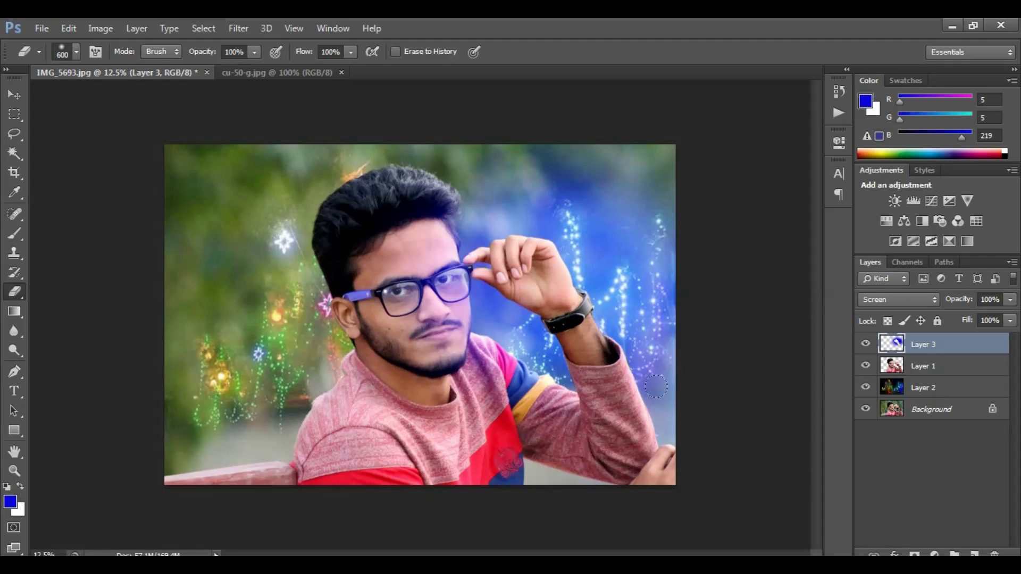
{"action": "key", "text": "ctrl+plus"}
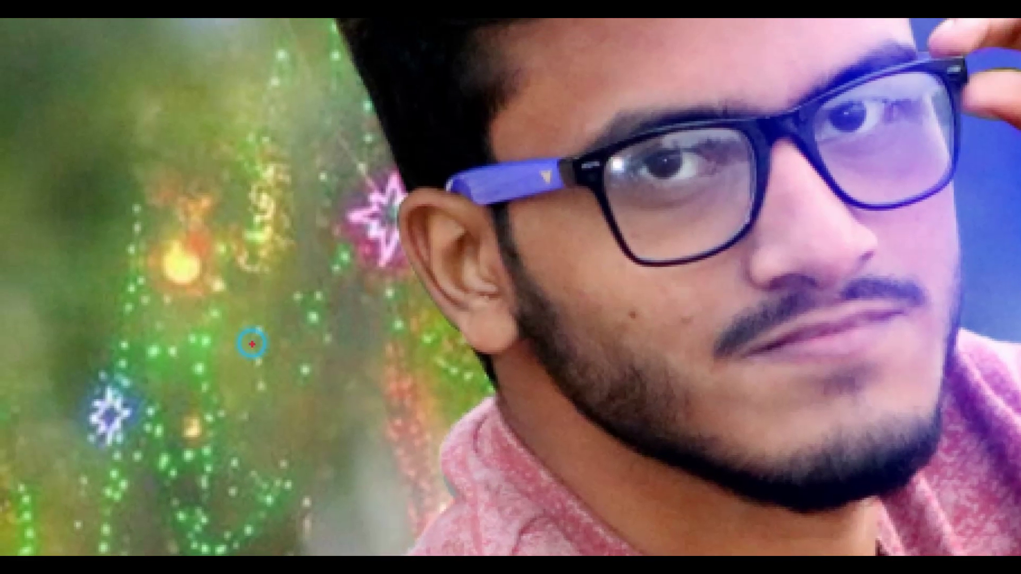
{"action": "left_click_drag", "start_coordinate": [148, 221], "coordinate": [221, 314]}
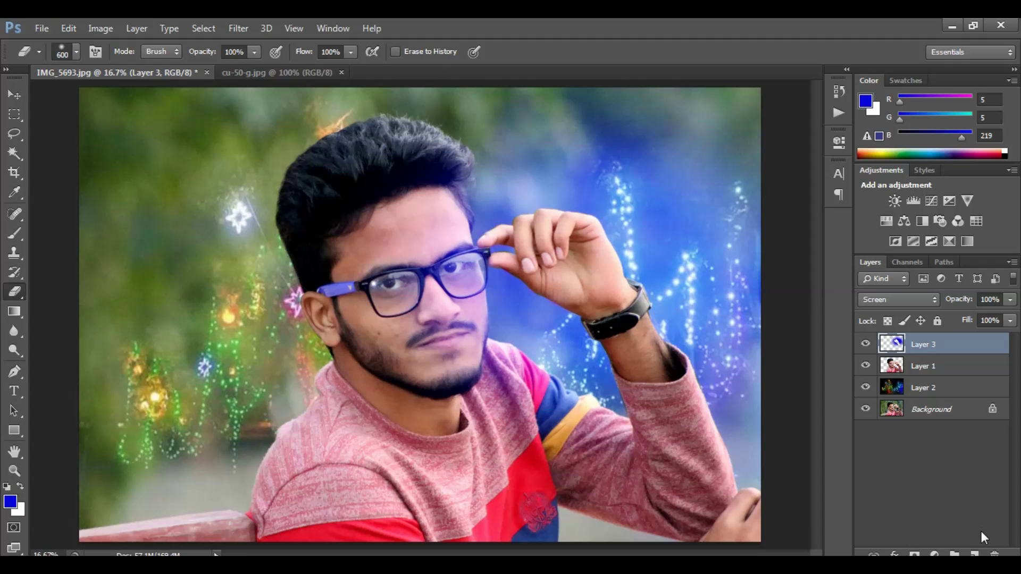
- Add a new Layer 4 and set the foreground colour to yellow
{"action": "left_click", "coordinate": [975, 553]}
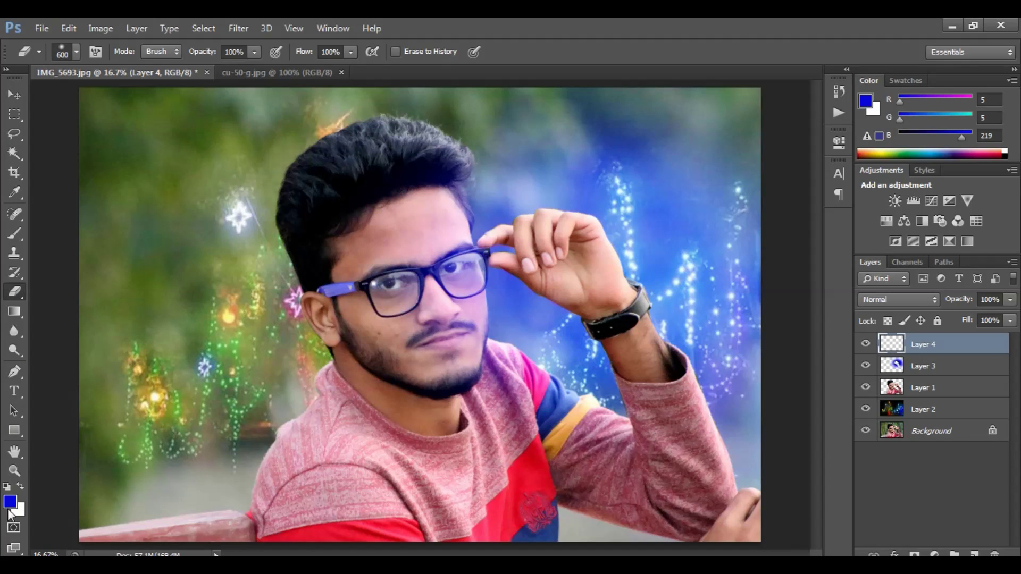
{"action": "left_click", "coordinate": [11, 503]}
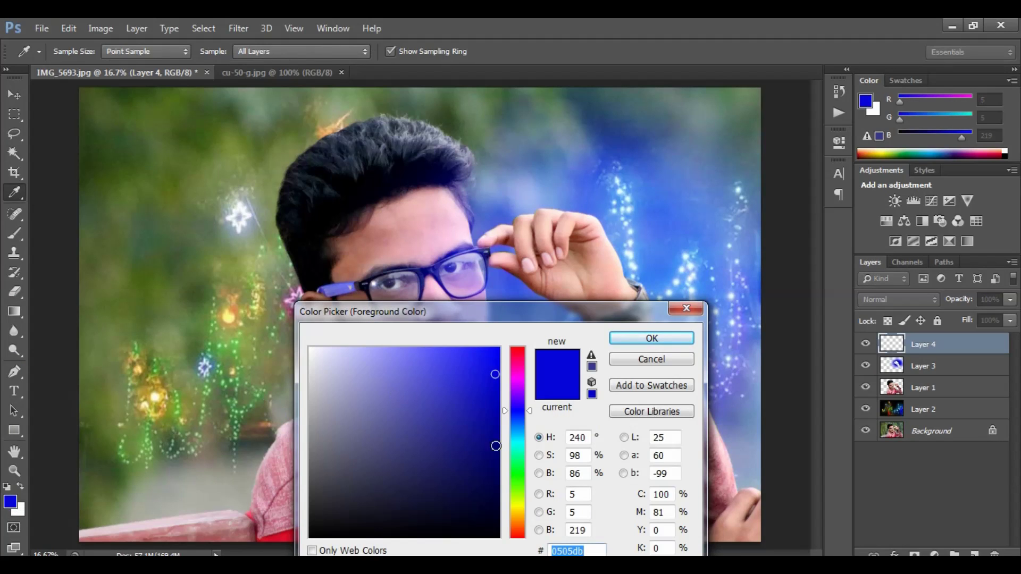
{"action": "left_click", "coordinate": [519, 505]}
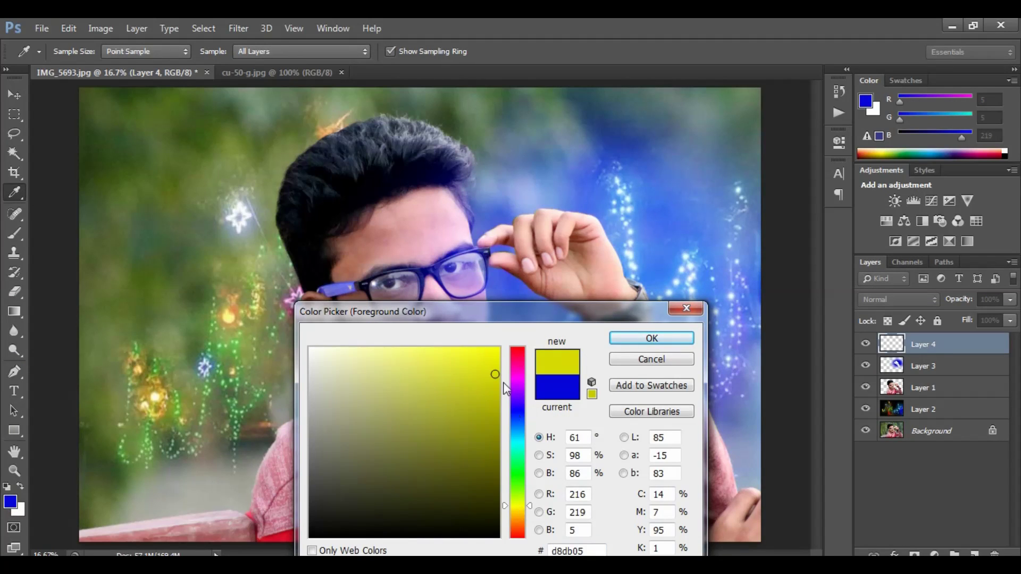
{"action": "left_click", "coordinate": [652, 338]}
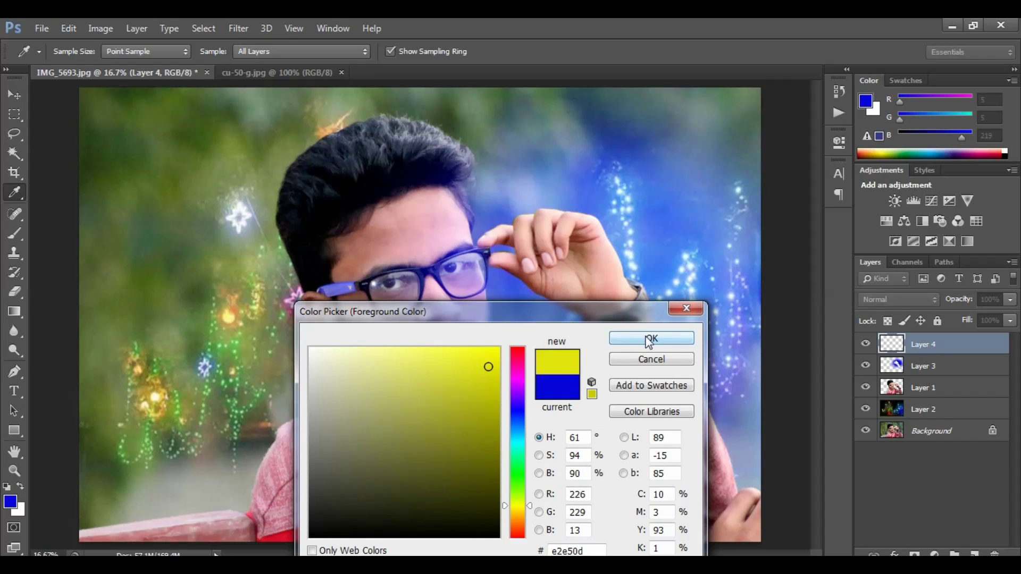
- Paint soft yellow dabs left of the face and set Layer 4 to Screen
{"action": "key", "text": "e"}
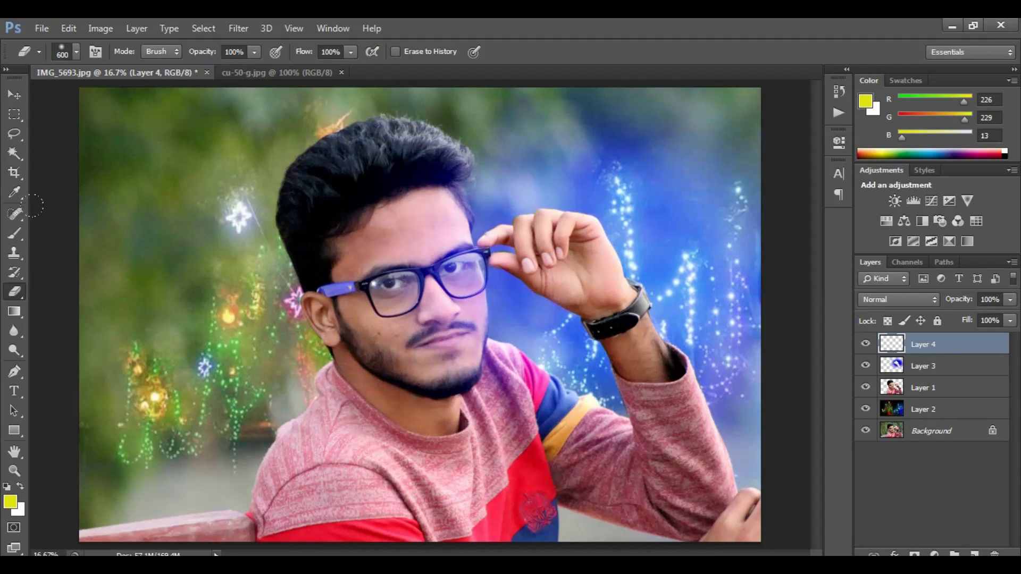
{"action": "left_click", "coordinate": [18, 235]}
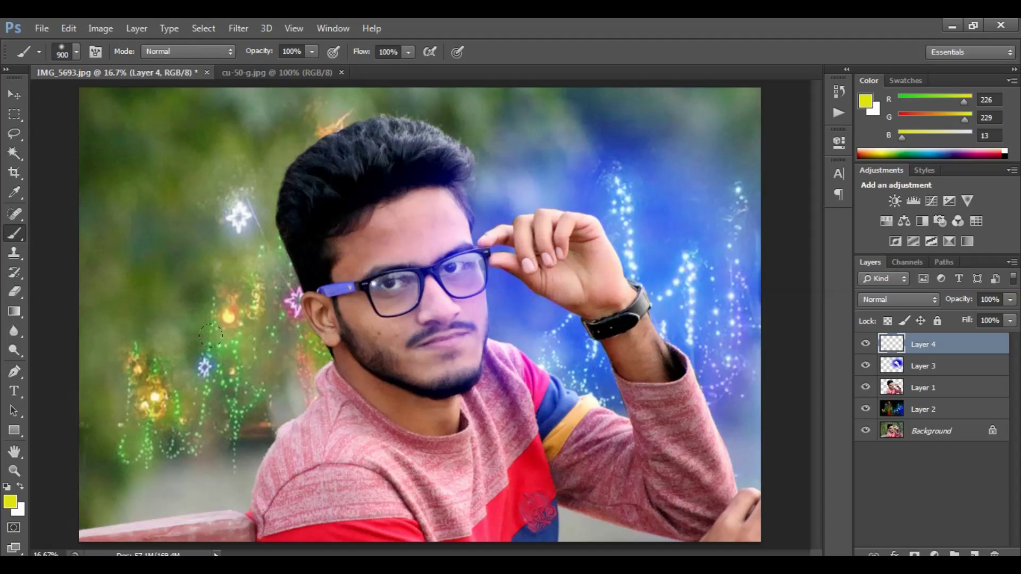
{"action": "left_click", "coordinate": [186, 276]}
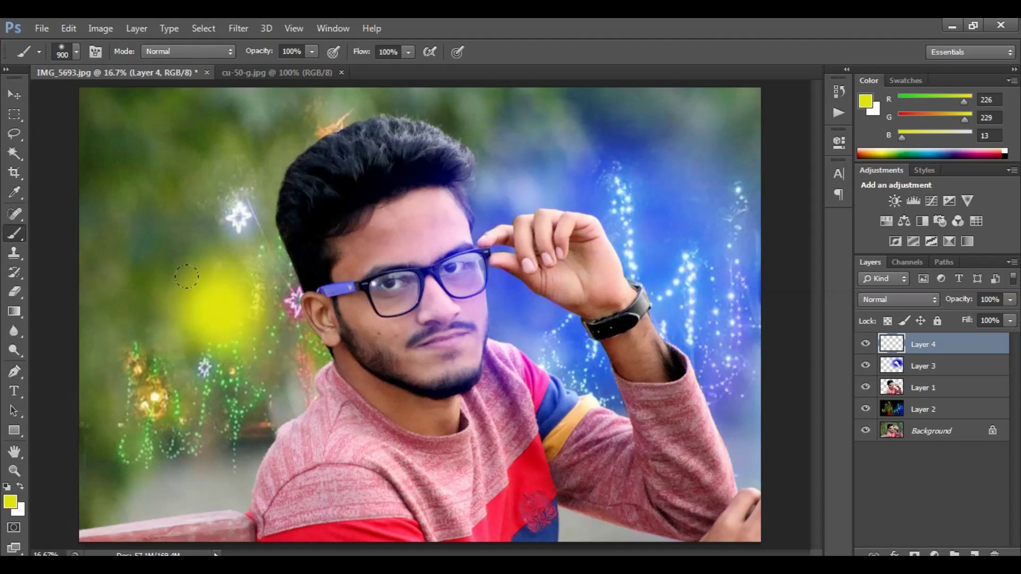
{"action": "left_click", "coordinate": [221, 306]}
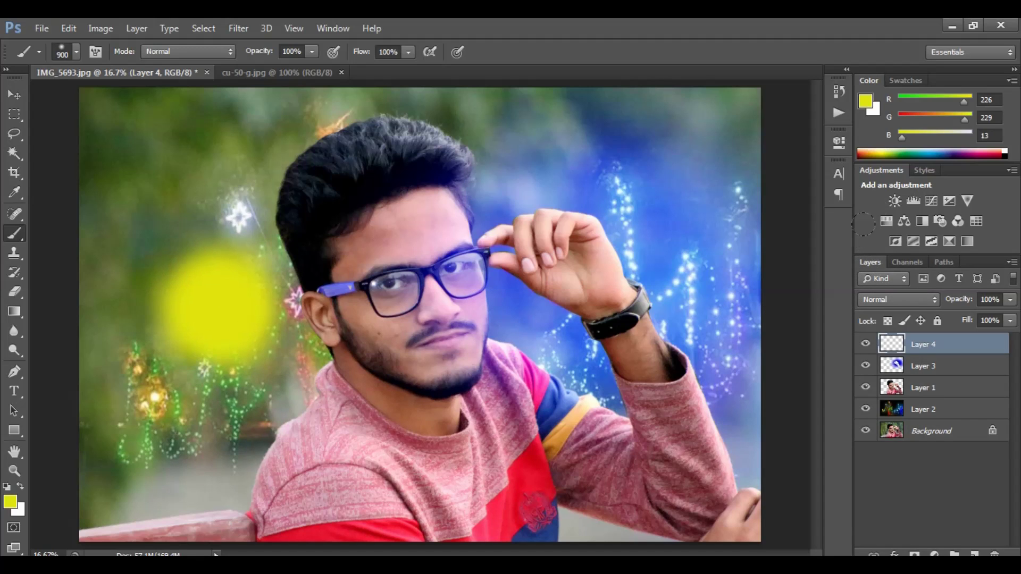
{"action": "left_click", "coordinate": [898, 300]}
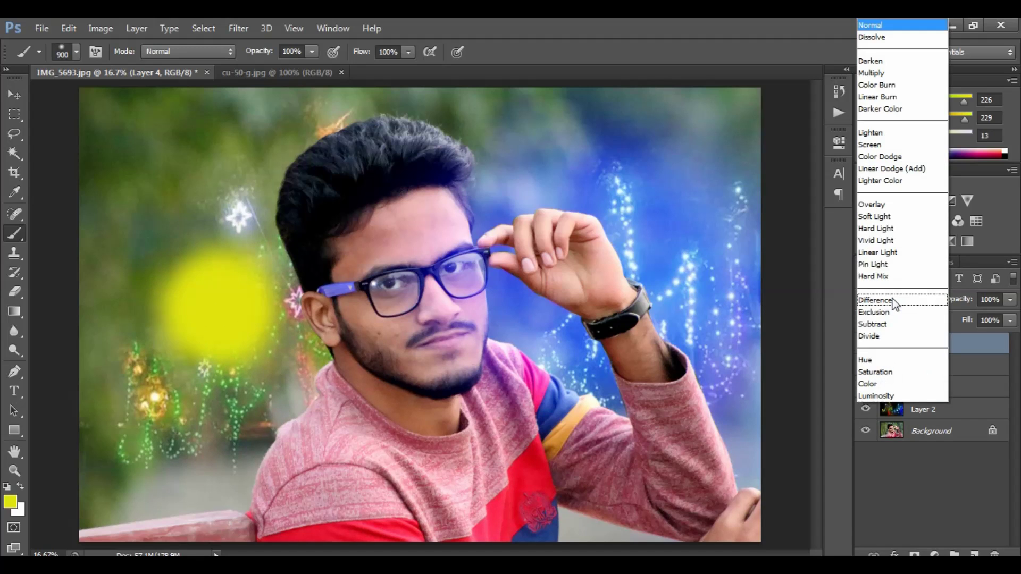
{"action": "left_click", "coordinate": [882, 145]}
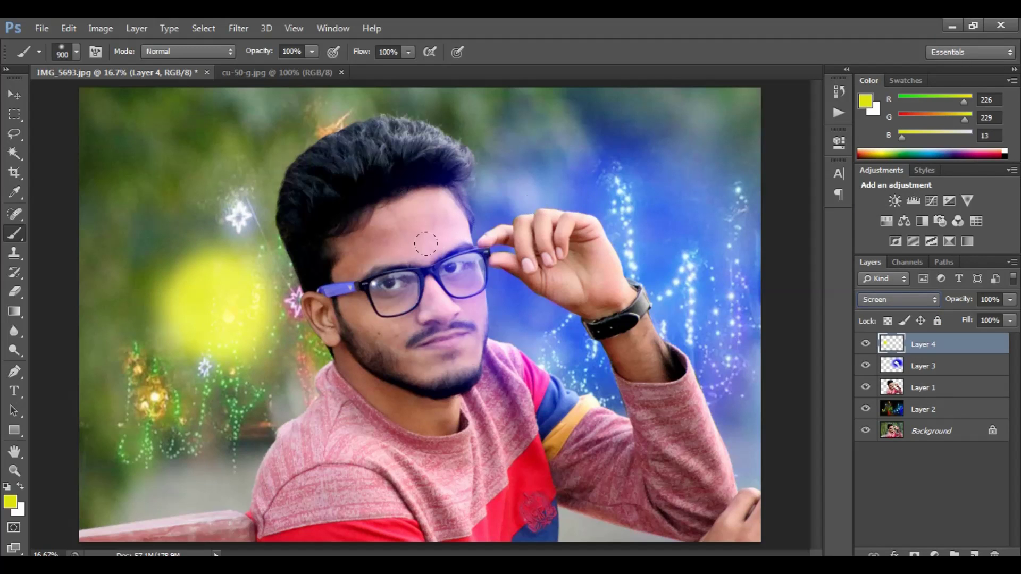
- Free-transform Layer 4's yellow glow, enlarging it up to the top-left corner across the left side
{"action": "key", "text": "ctrl+t"}
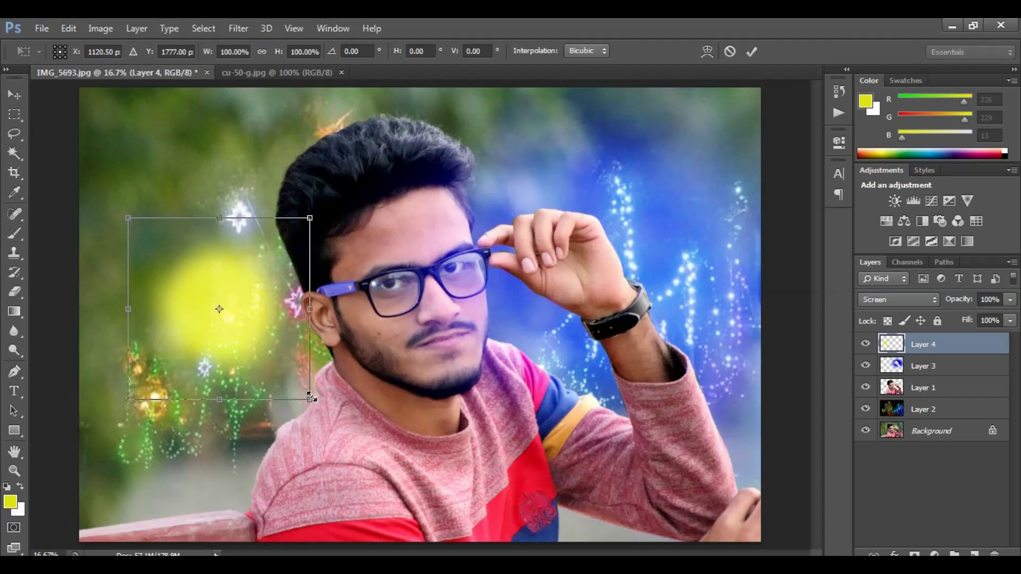
{"action": "key", "text": "ctrl+minus"}
{"action": "key", "text": "ctrl+minus"}
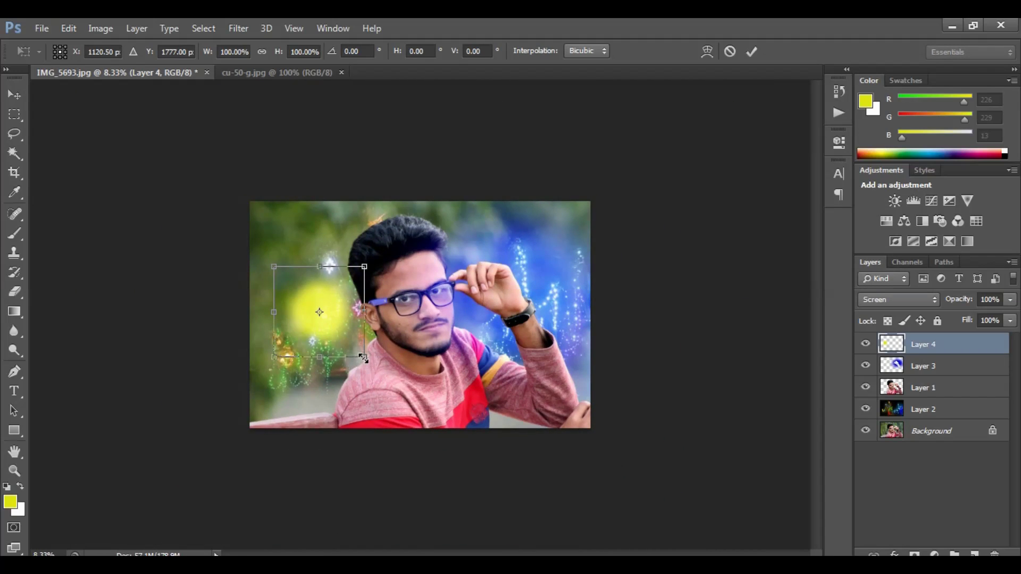
{"action": "left_click_drag", "start_coordinate": [365, 357], "coordinate": [403, 401]}
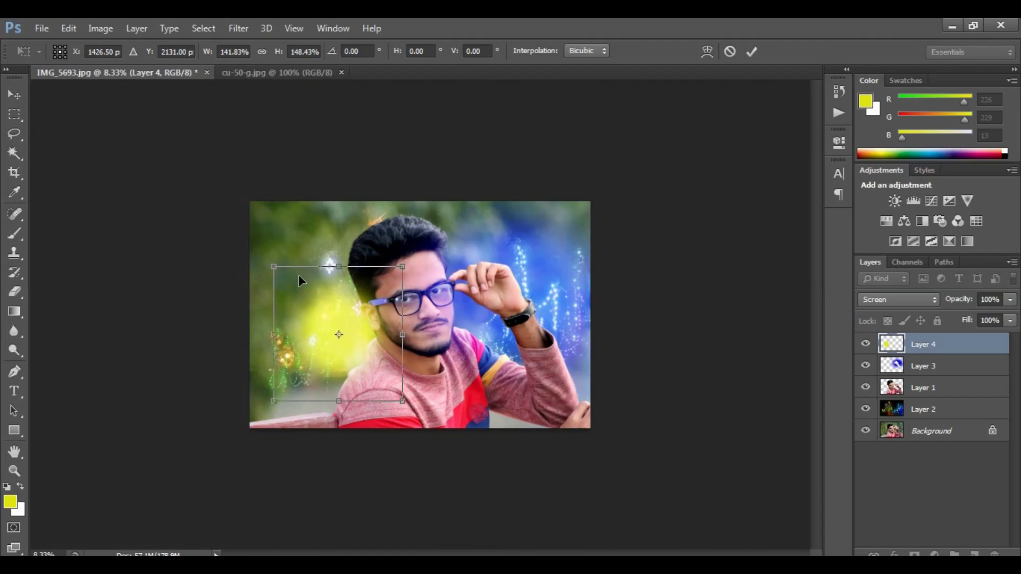
{"action": "left_click_drag", "start_coordinate": [274, 265], "coordinate": [241, 220]}
{"action": "key", "text": "b"}
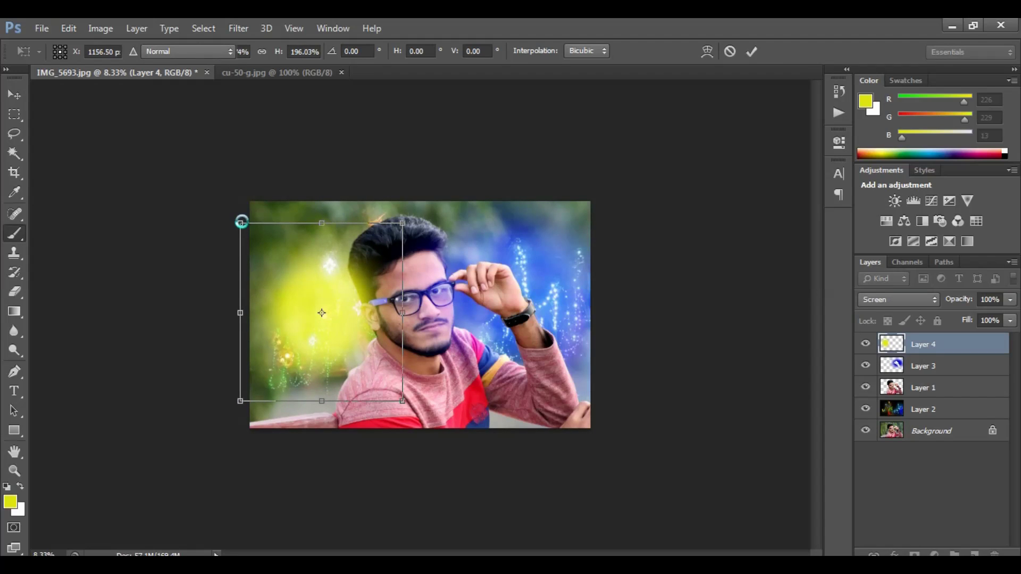
{"action": "key", "text": "Return"}
{"action": "key", "text": "ctrl+plus"}
{"action": "key", "text": "ctrl+plus"}
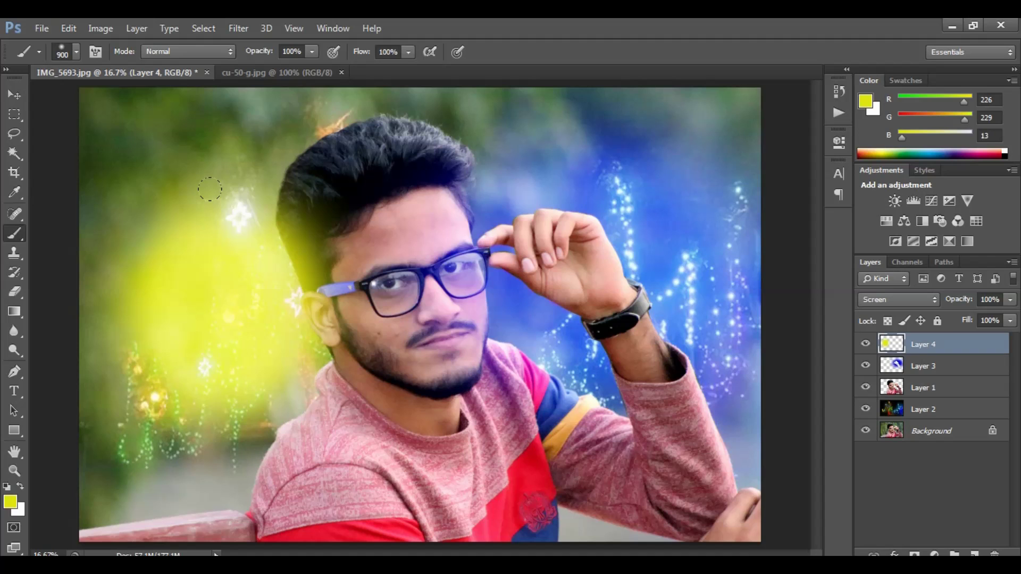
{"action": "key", "text": "ctrl+minus"}
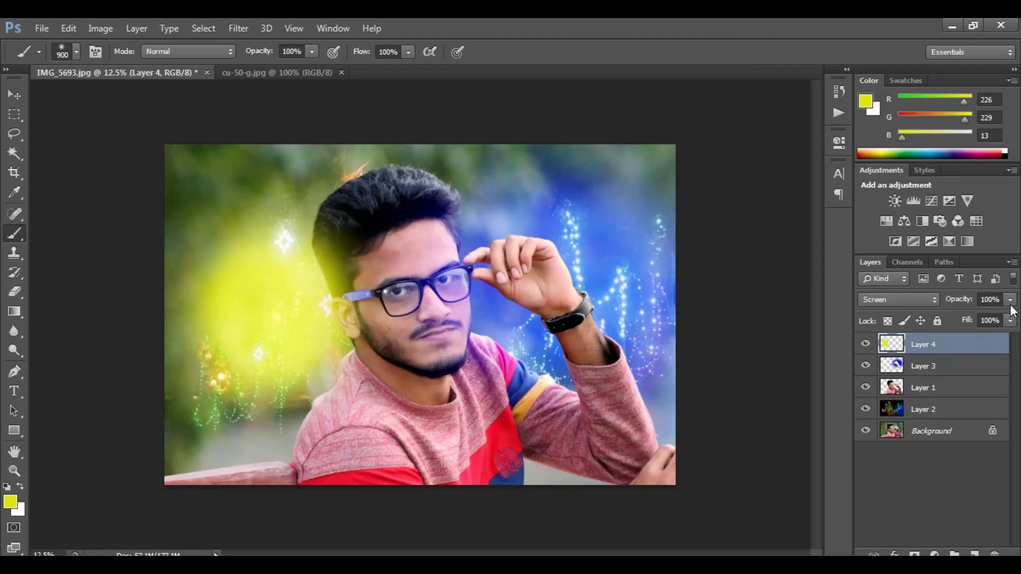
- Lower Layer 4's yellow glow opacity to 59%
{"action": "left_click", "coordinate": [1010, 301]}
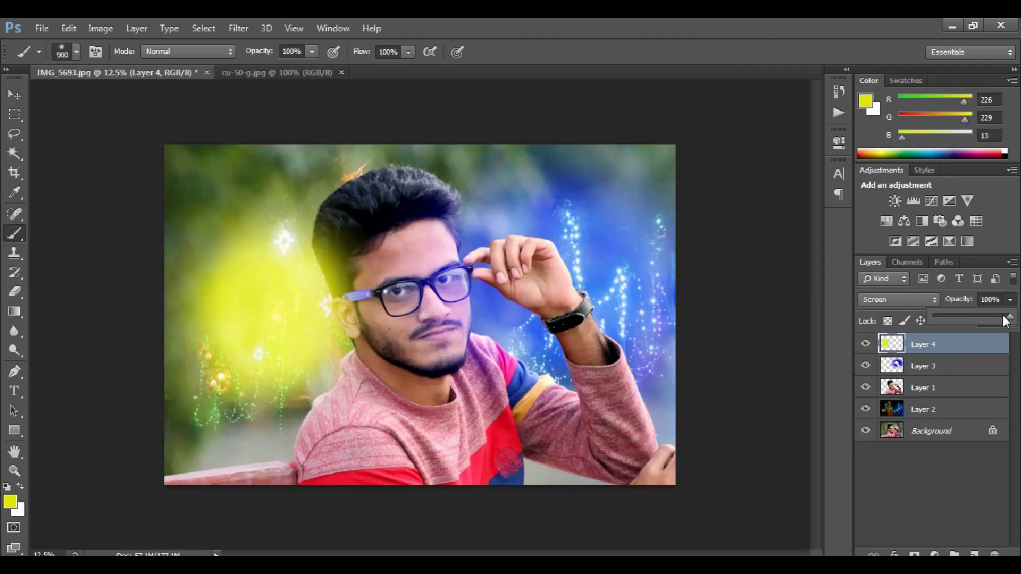
{"action": "left_click_drag", "start_coordinate": [987, 322], "coordinate": [978, 321]}
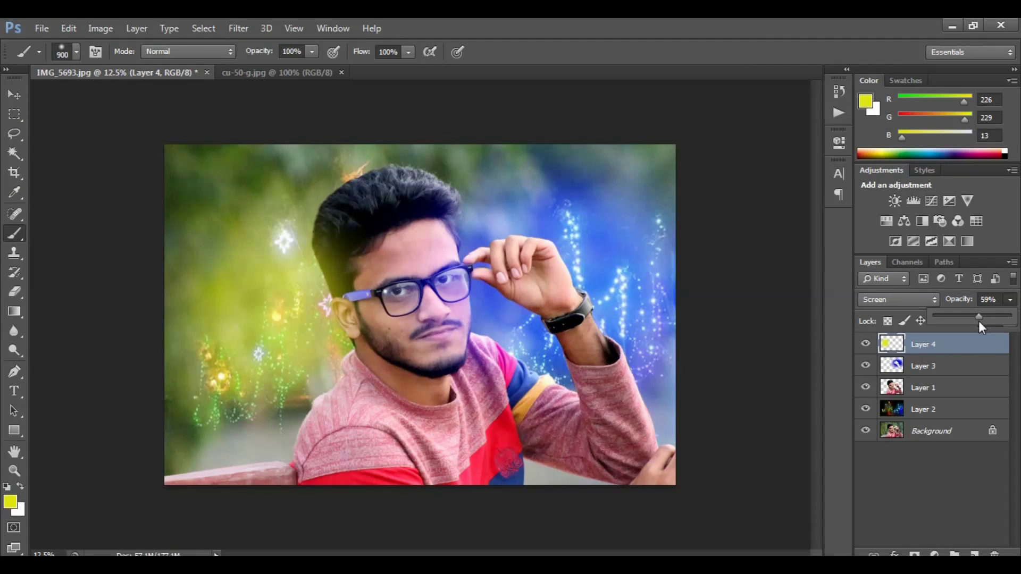
{"action": "left_click", "coordinate": [786, 371]}
{"action": "key", "text": "ctrl+plus"}
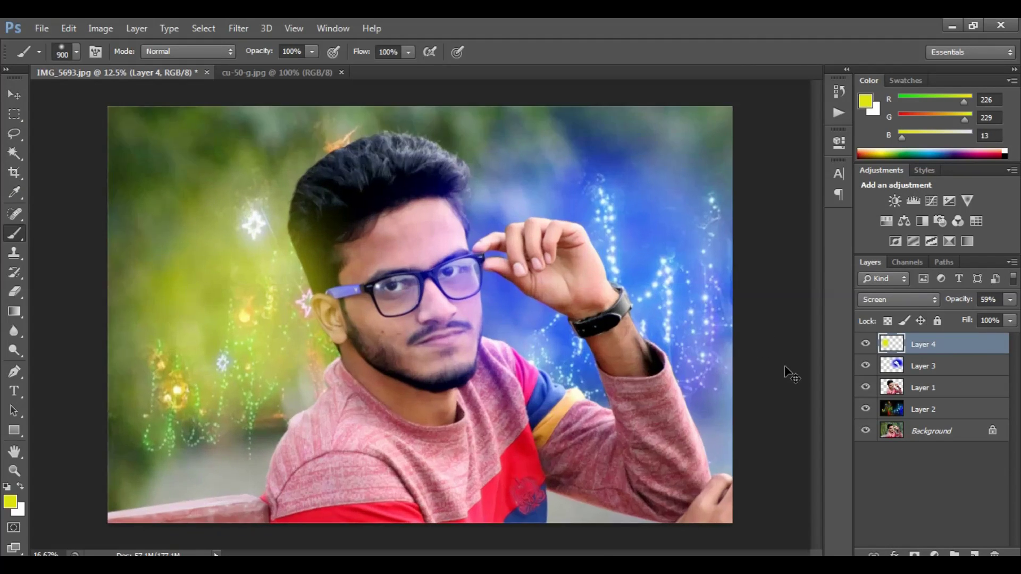